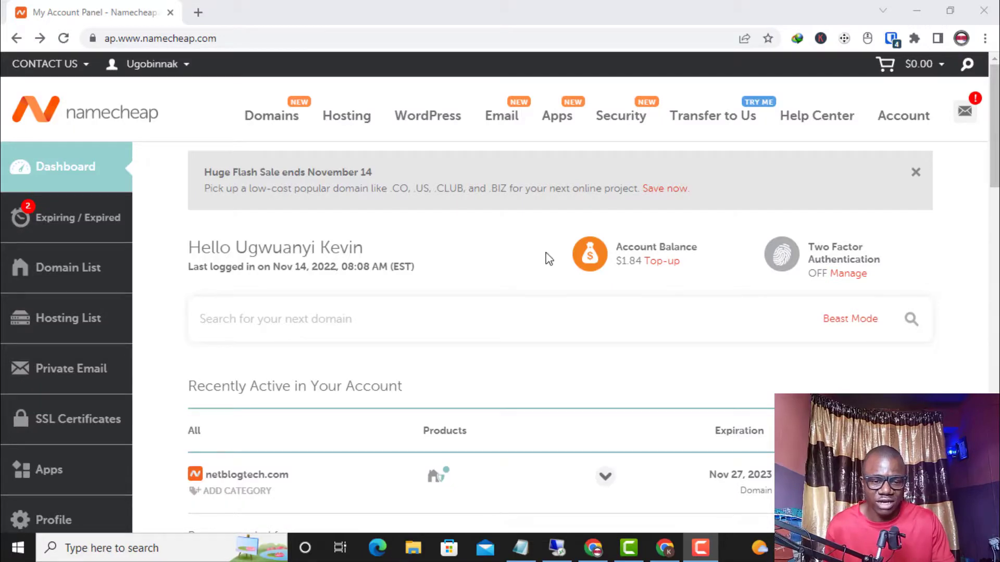
Step: Check the current $1.84 account balance on the Billing page
scroll(358, 240, "down", 2)
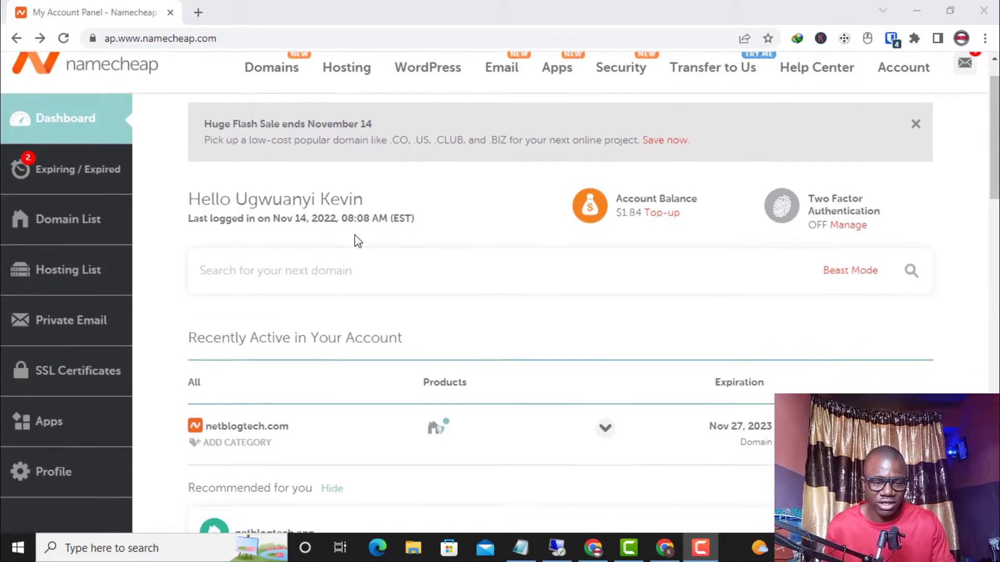
scroll(357, 241, "down", 2)
scroll(357, 241, "up", 4)
scroll(505, 246, "down", 3)
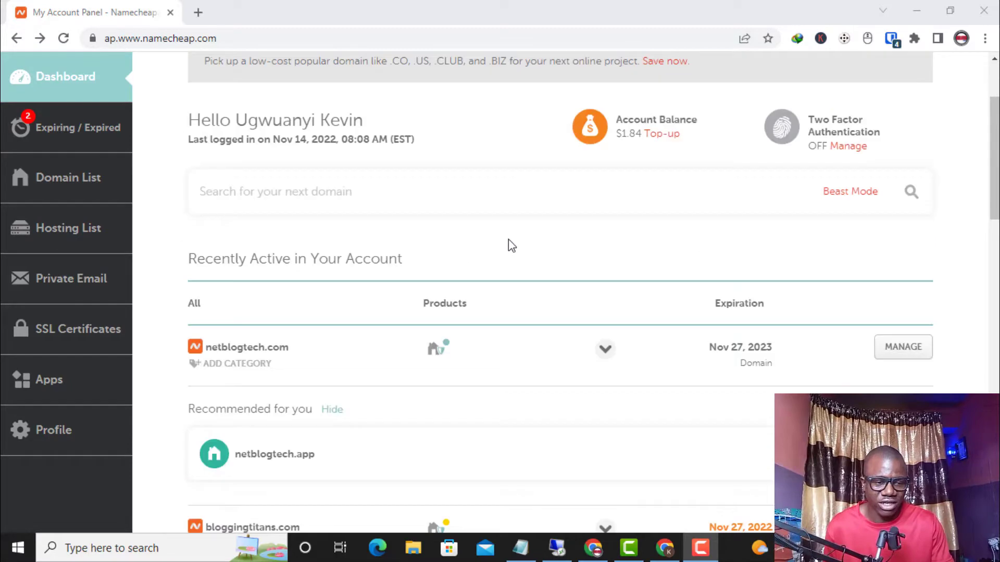
scroll(532, 250, "up", 2)
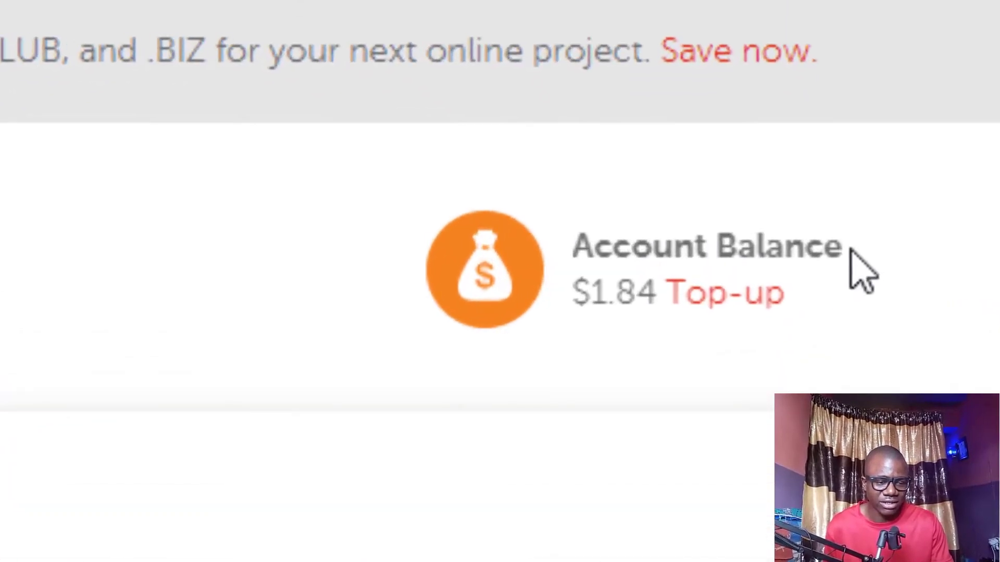
left_click_drag(701, 254, 552, 245)
left_click(617, 385)
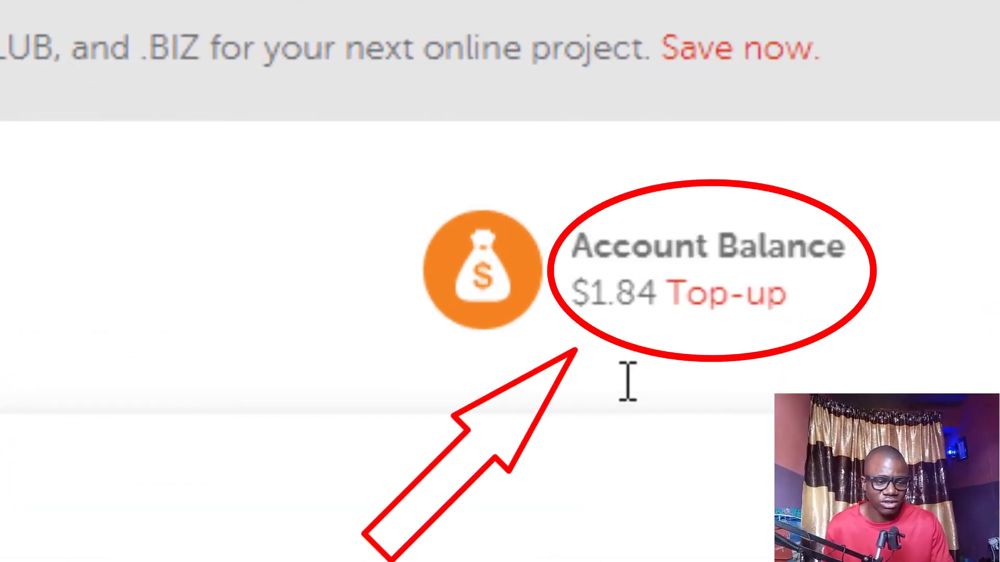
left_click_drag(665, 289, 572, 291)
left_click(604, 403)
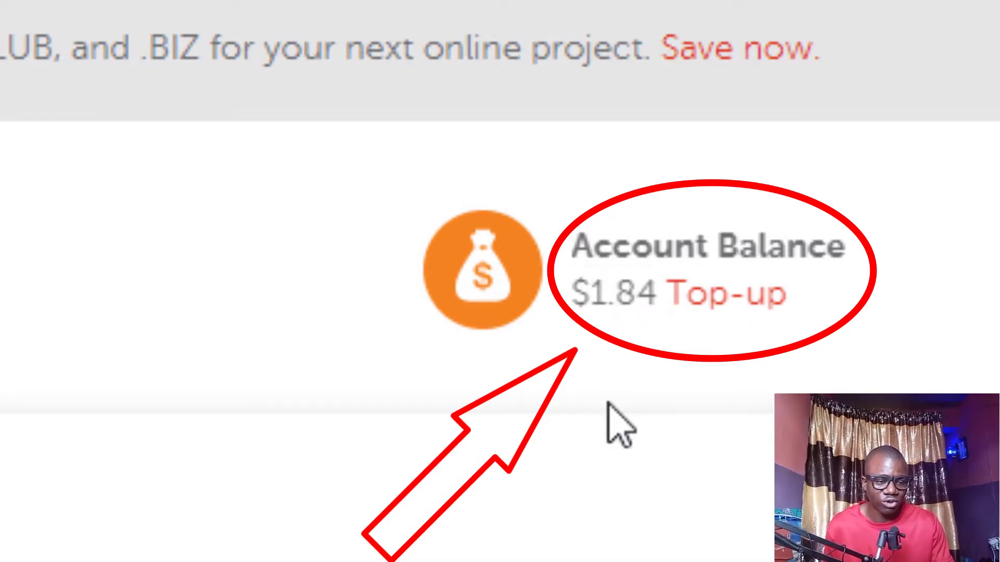
Step: Start a balance top-up and continue with Card Payment as the method
left_click(717, 301)
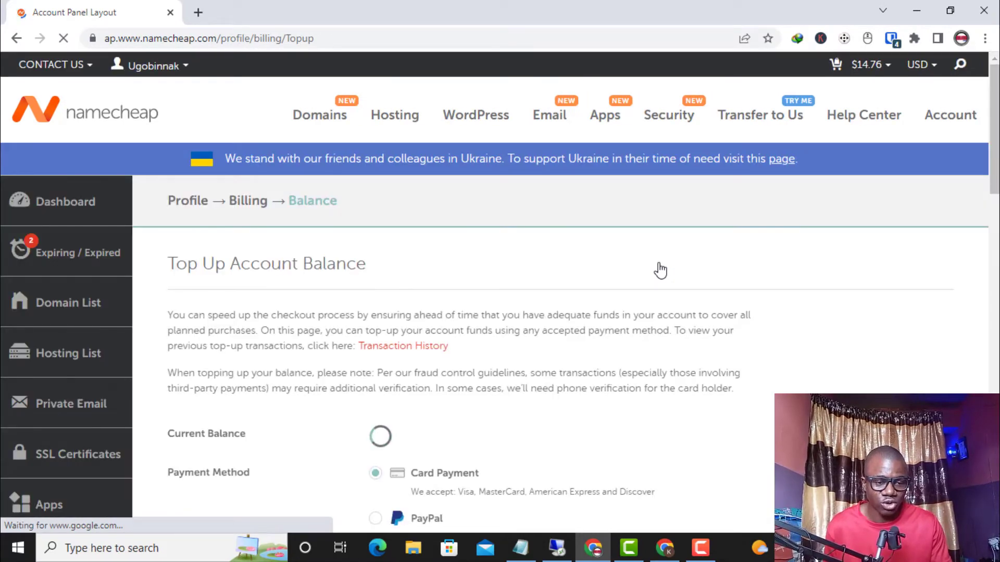
scroll(492, 301, "down", 5)
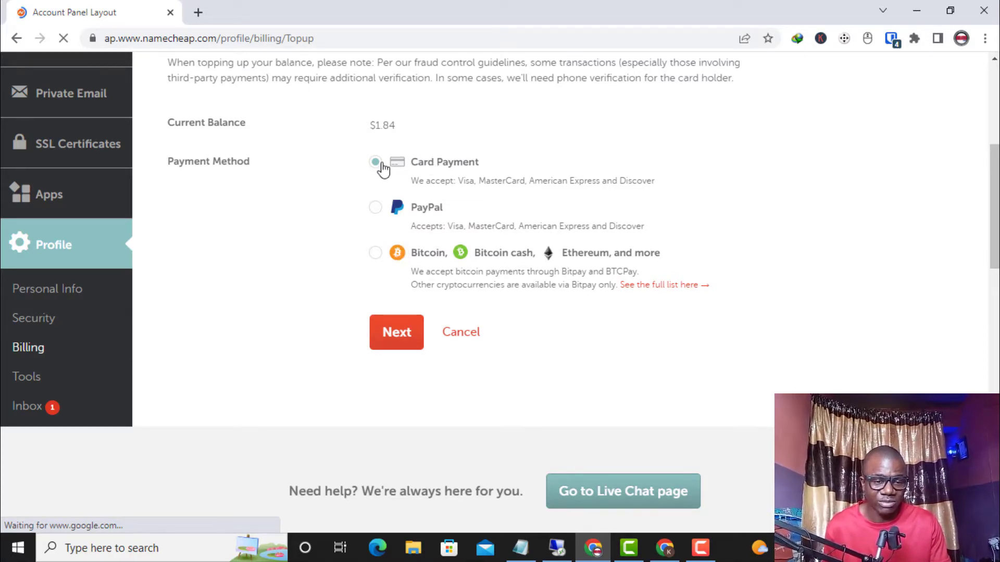
left_click(399, 327)
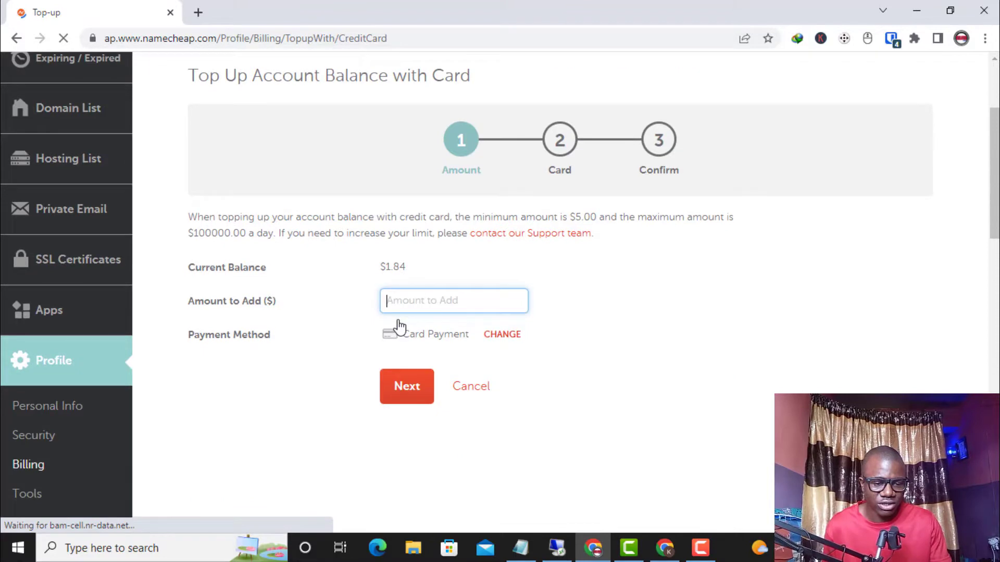
Step: Enter 14.58 as the amount to add and continue to the card details
scroll(423, 347, "down", 2)
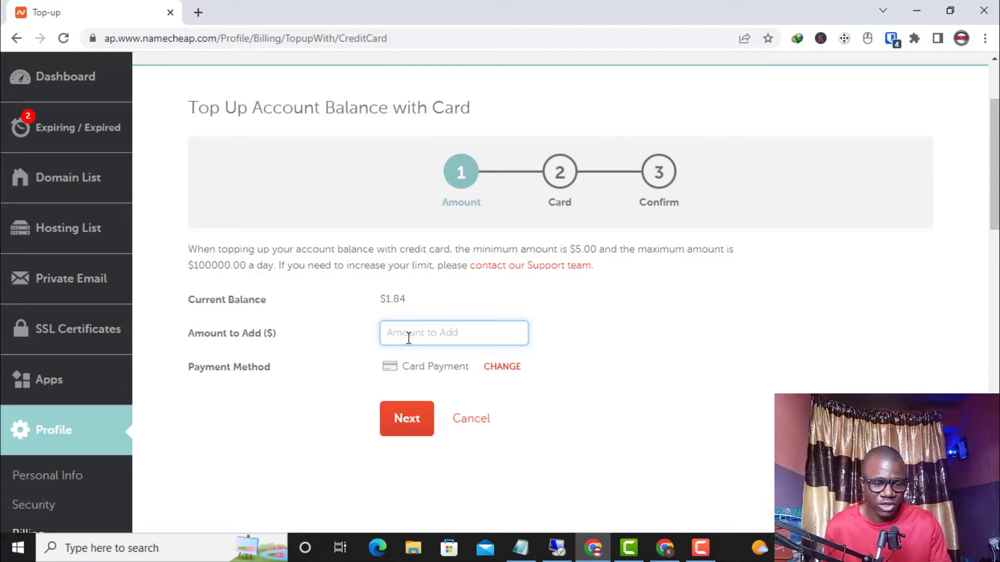
type("1")
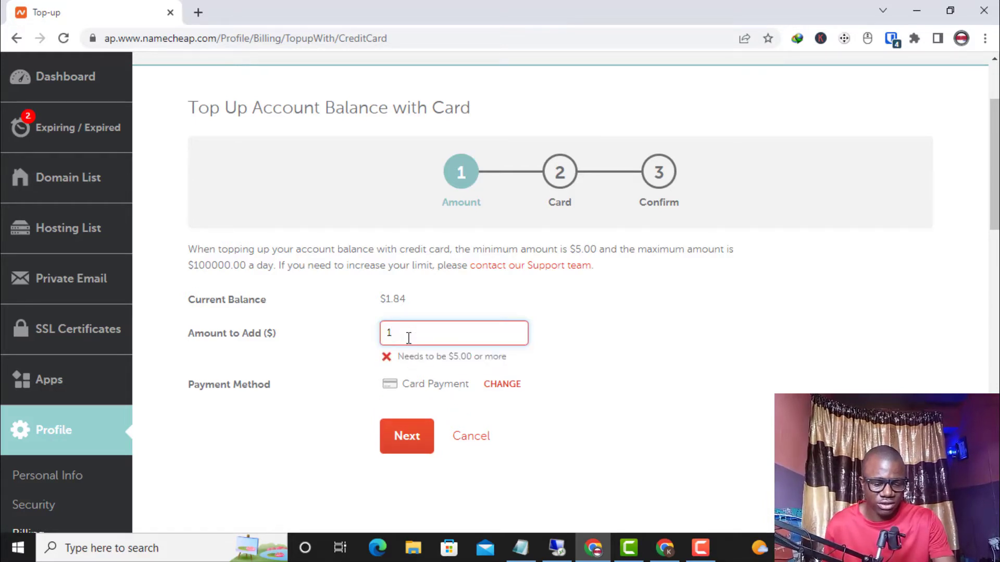
type("4.5")
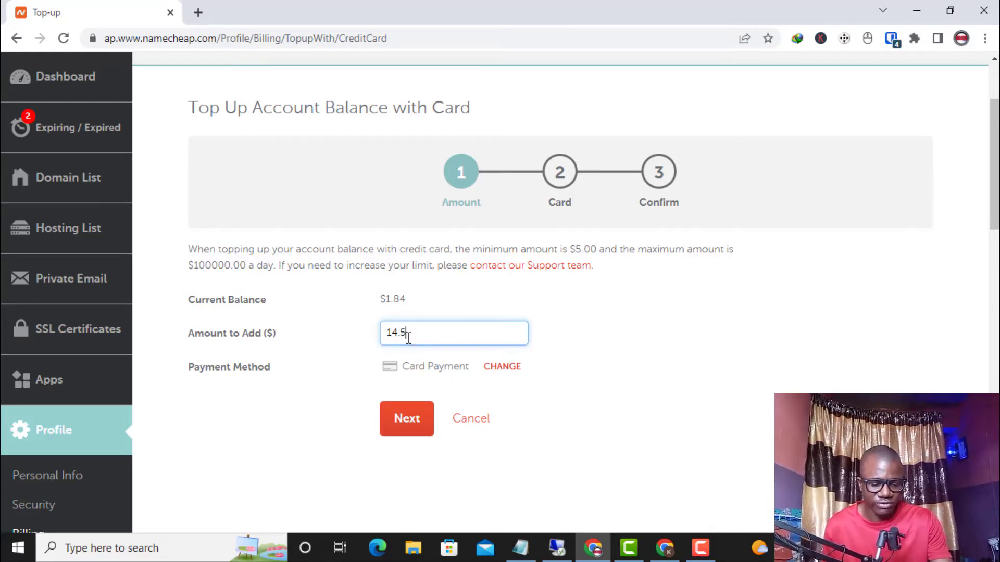
type("8")
left_click(573, 407)
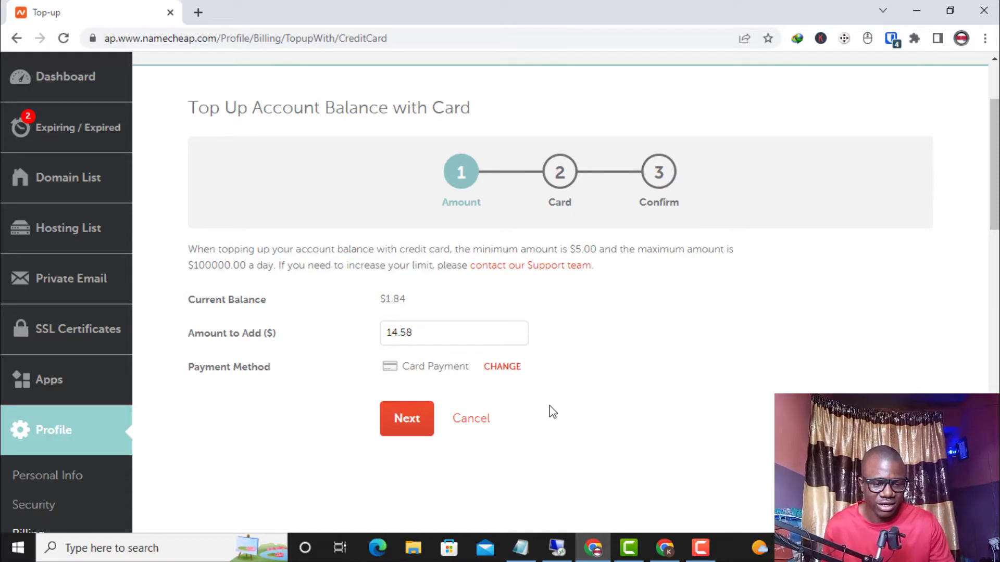
left_click(414, 424)
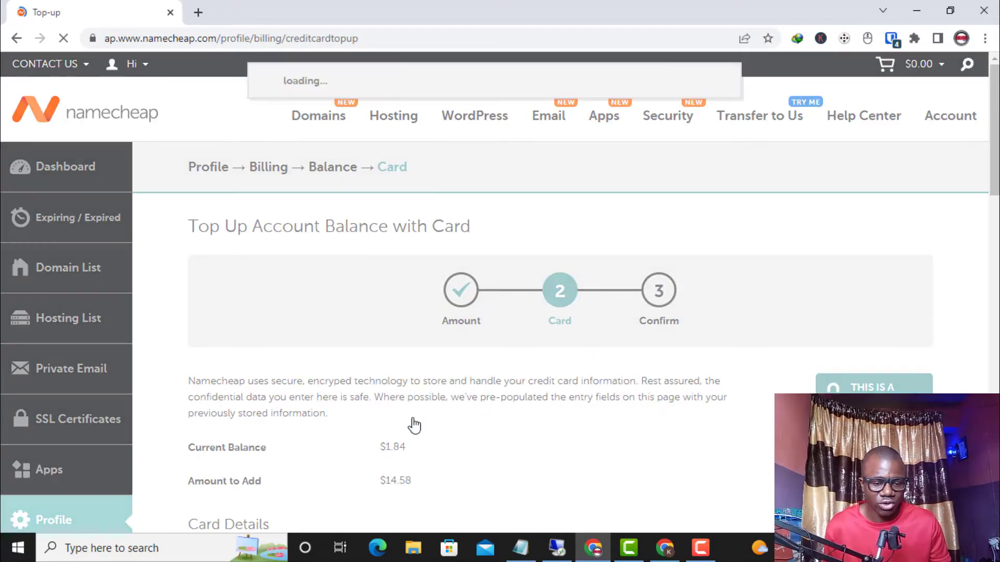
Step: Enter the cardholder's full name in Name on Card, then focus the Card number field
scroll(414, 426, "down", 1)
scroll(414, 425, "down", 3)
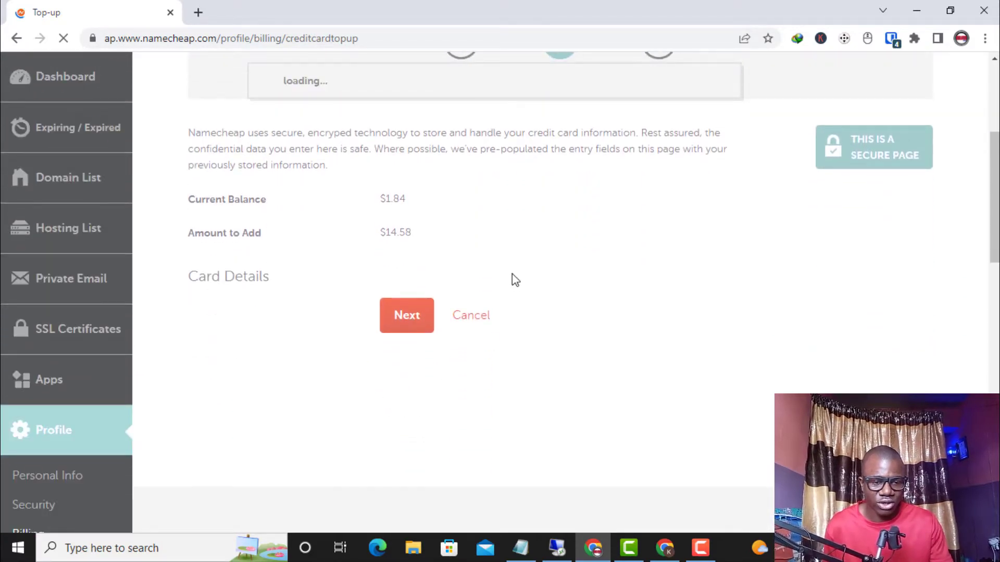
scroll(512, 274, "up", 5)
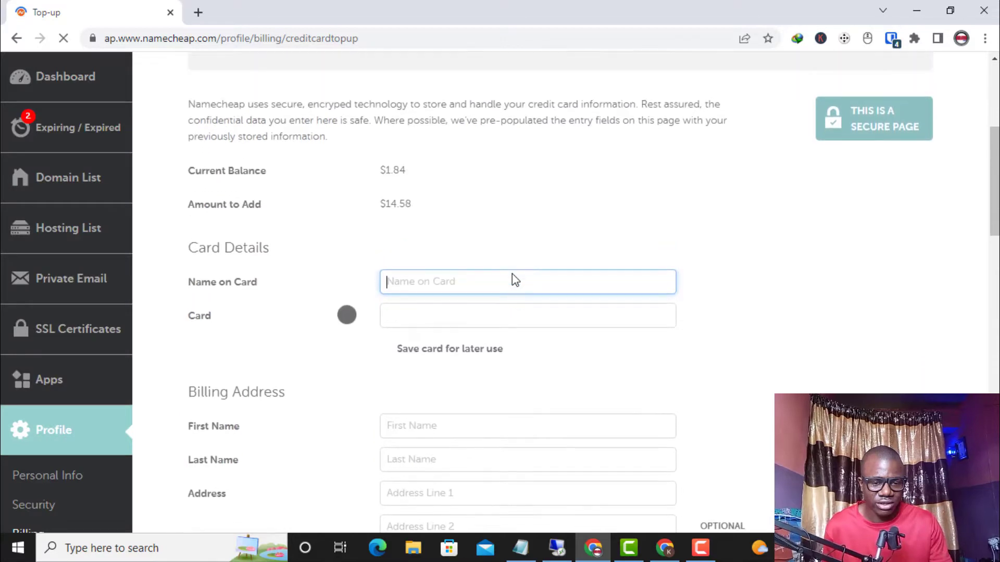
scroll(511, 273, "up", 3)
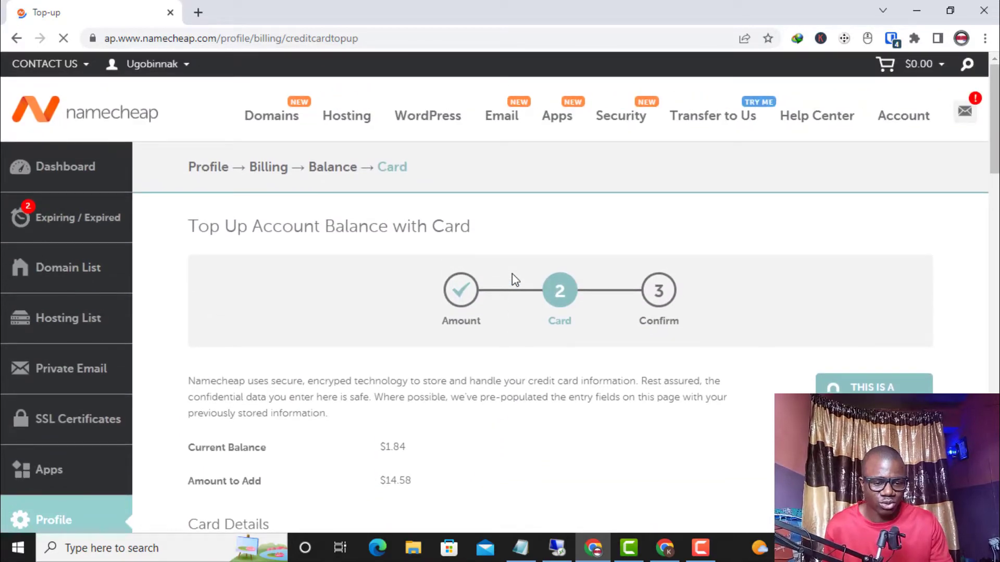
scroll(503, 386, "down", 2)
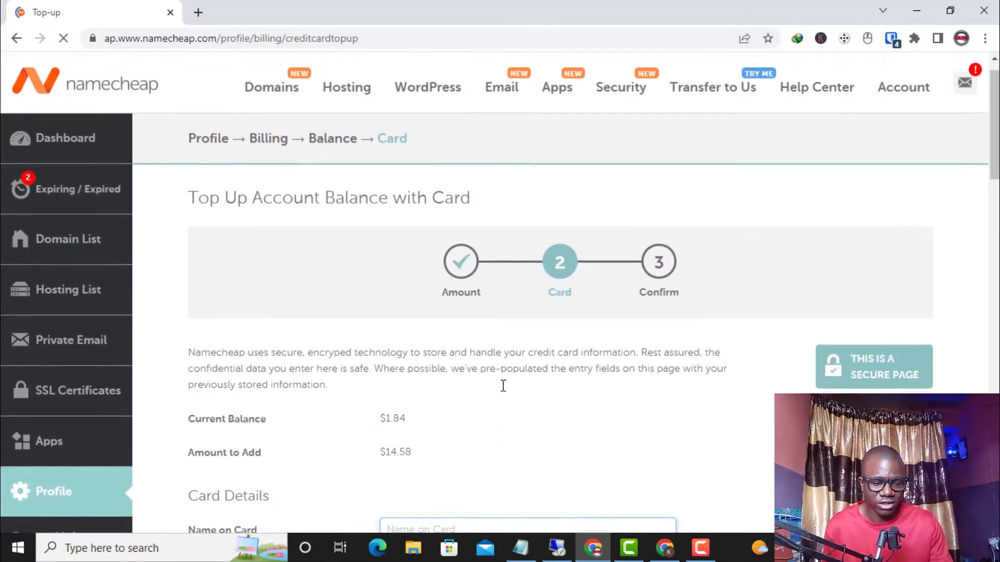
scroll(503, 385, "down", 2)
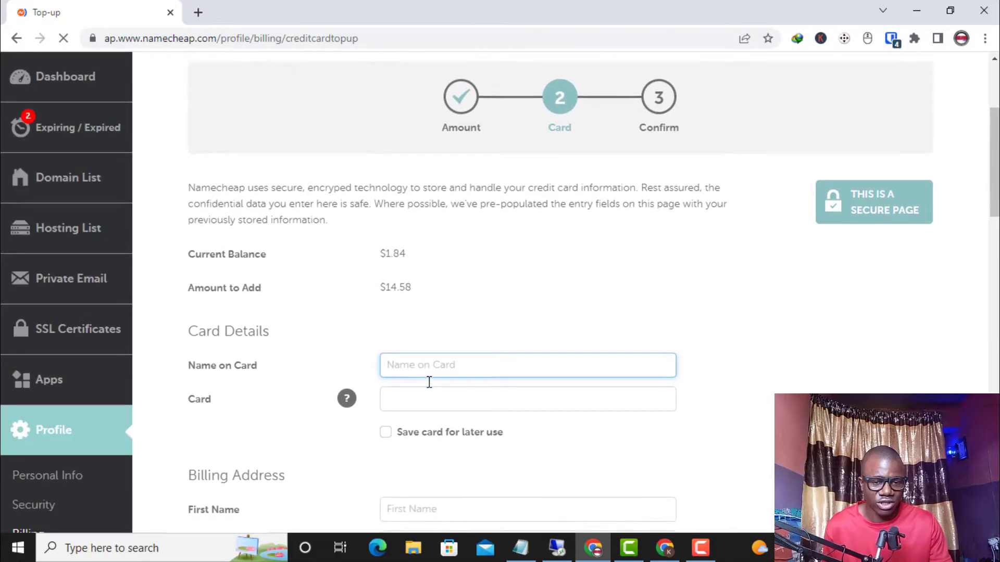
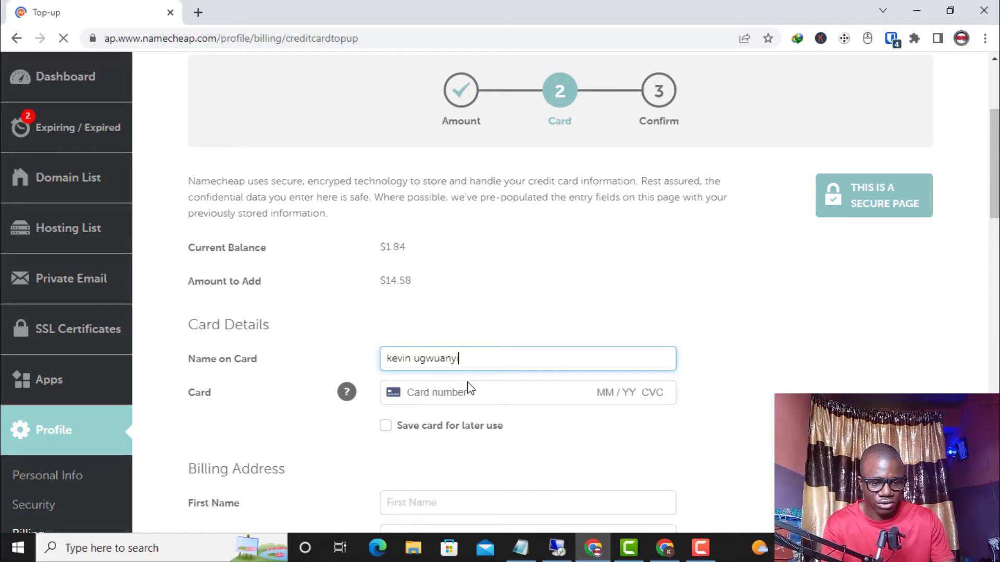
scroll(472, 388, "down", 3)
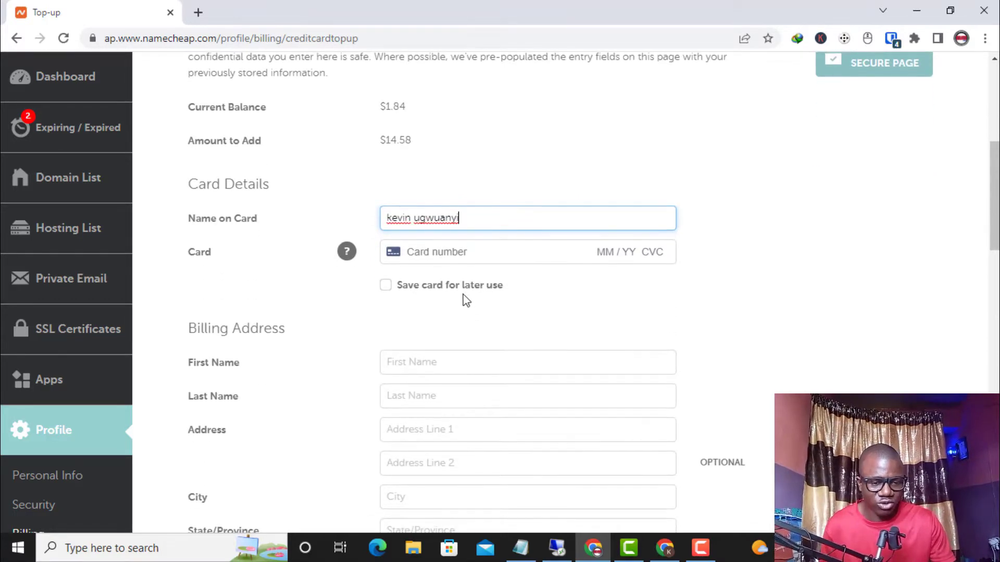
left_click(446, 248)
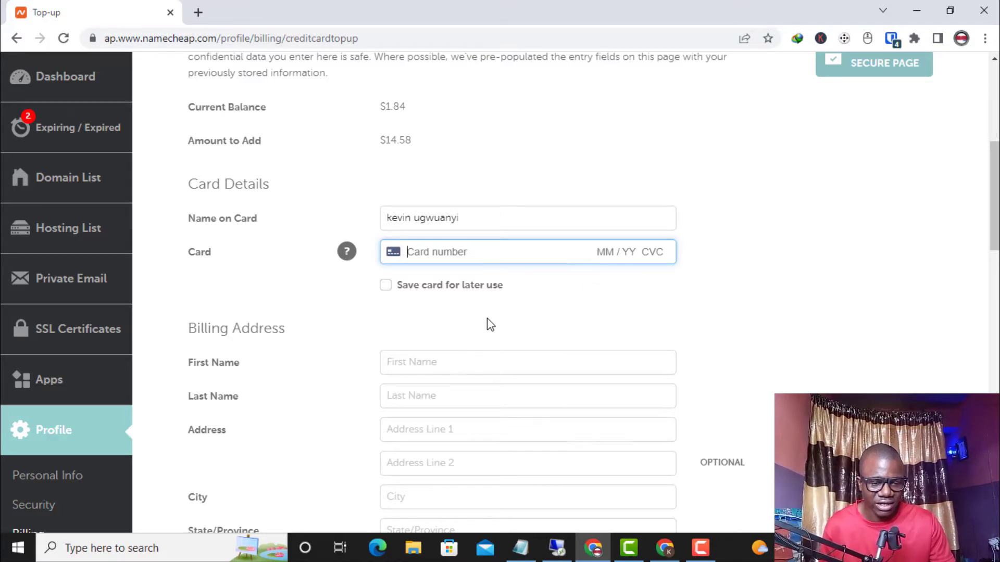
scroll(490, 324, "down", 3)
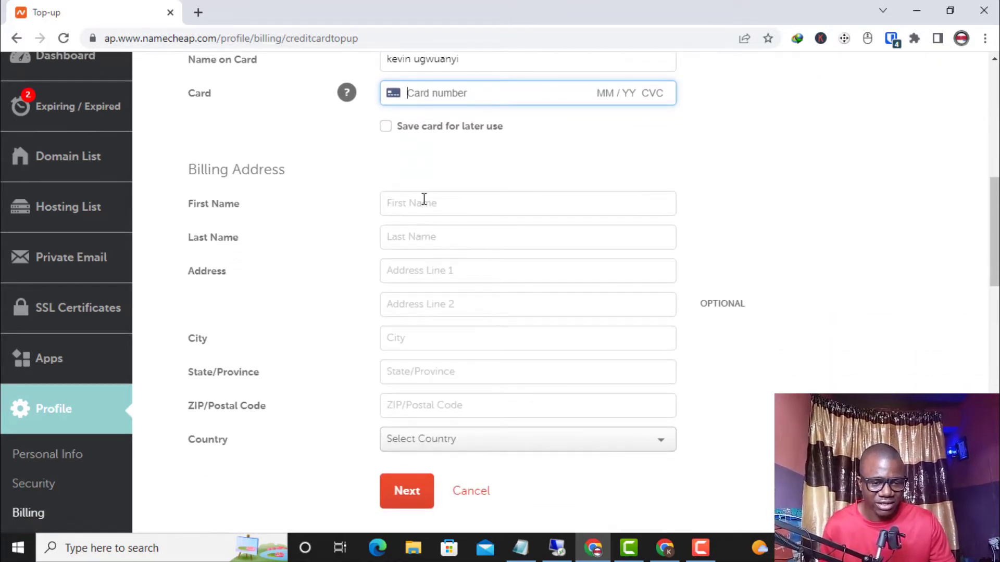
scroll(445, 362, "down", 2)
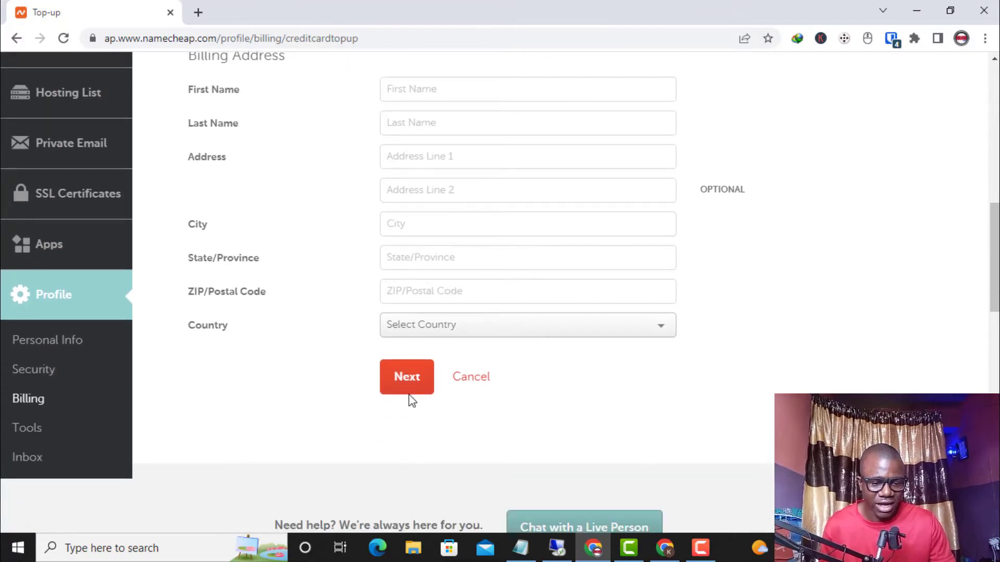
Step: Fill in the billing city, state/province and ZIP/postal code fields
scroll(407, 364, "up", 5)
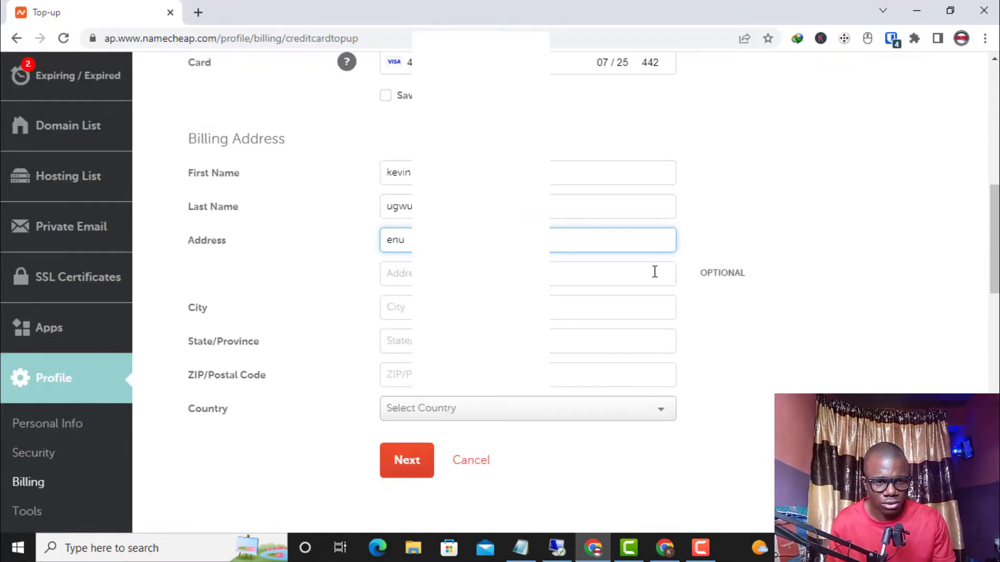
scroll(520, 292, "up", 2)
scroll(521, 292, "down", 1)
scroll(521, 291, "down", 2)
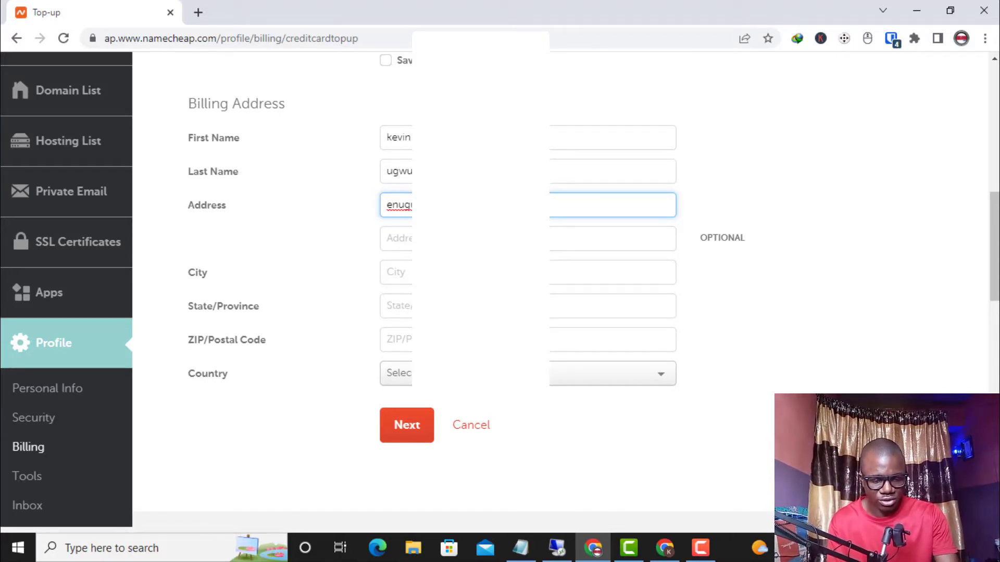
left_click(411, 273)
type("enugu")
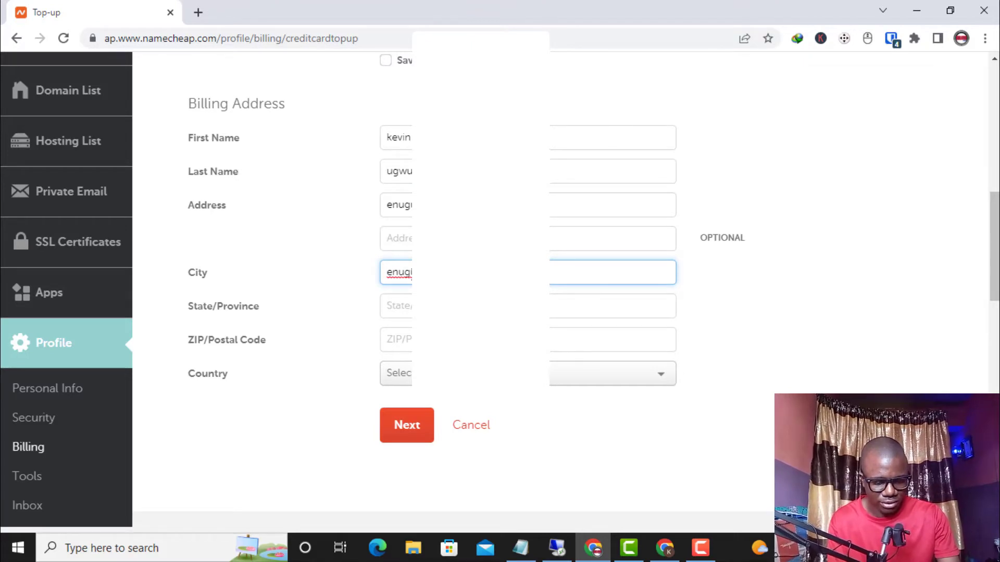
left_click(396, 306)
type("enugu")
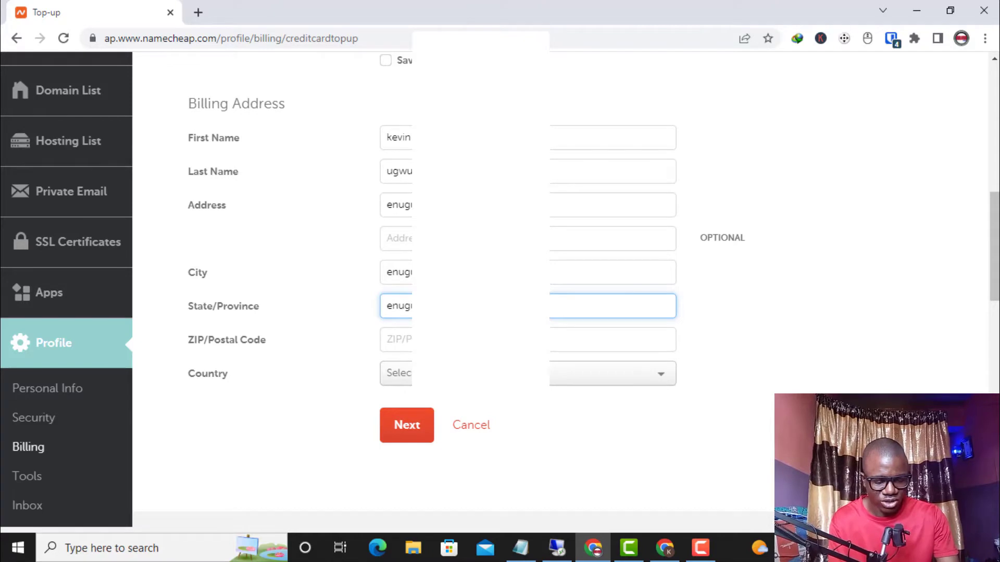
left_click(395, 340)
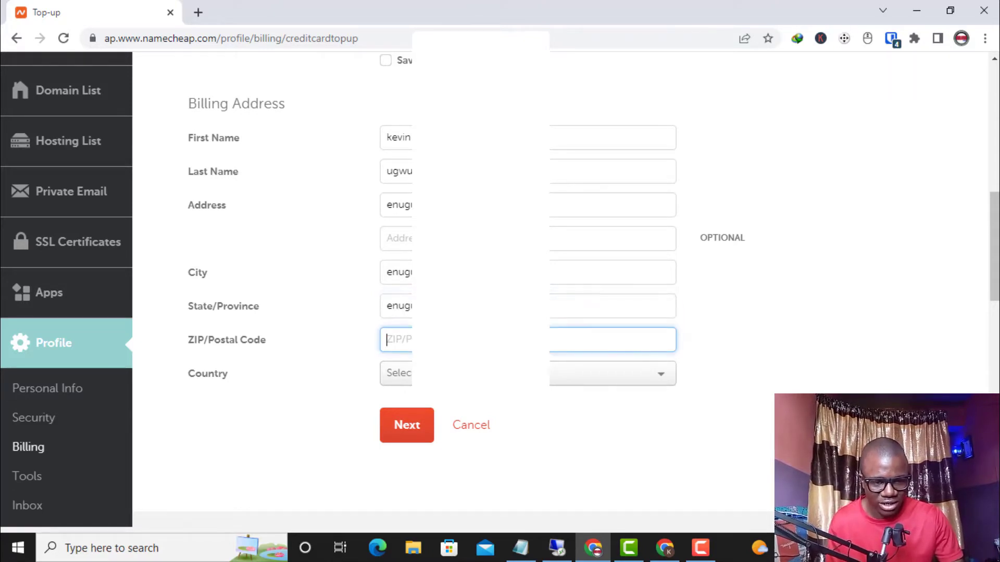
type("4001")
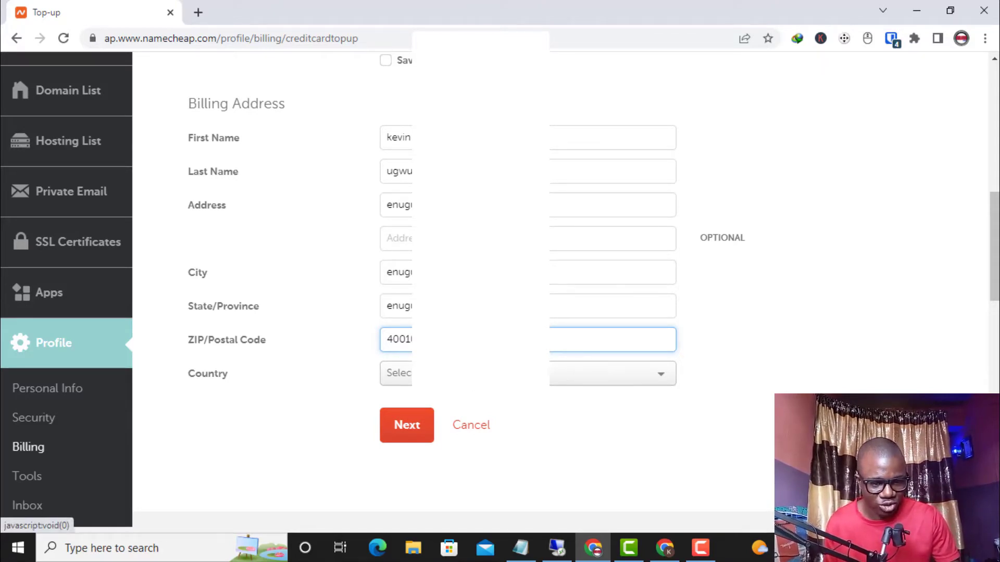
Step: Choose Niger as the billing country and advance to the Confirm step
key("Tab")
key("Down")
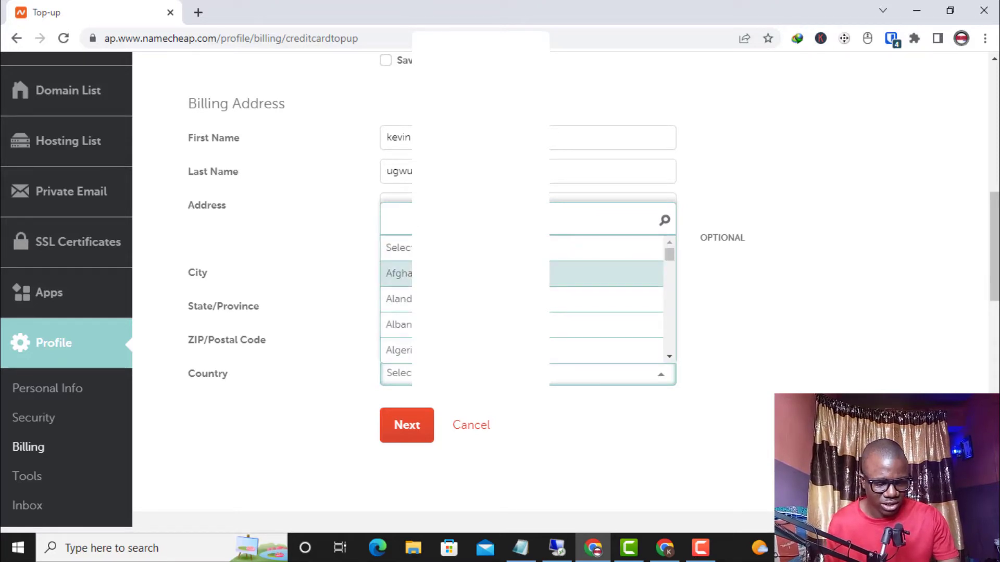
type("nig")
key("Down")
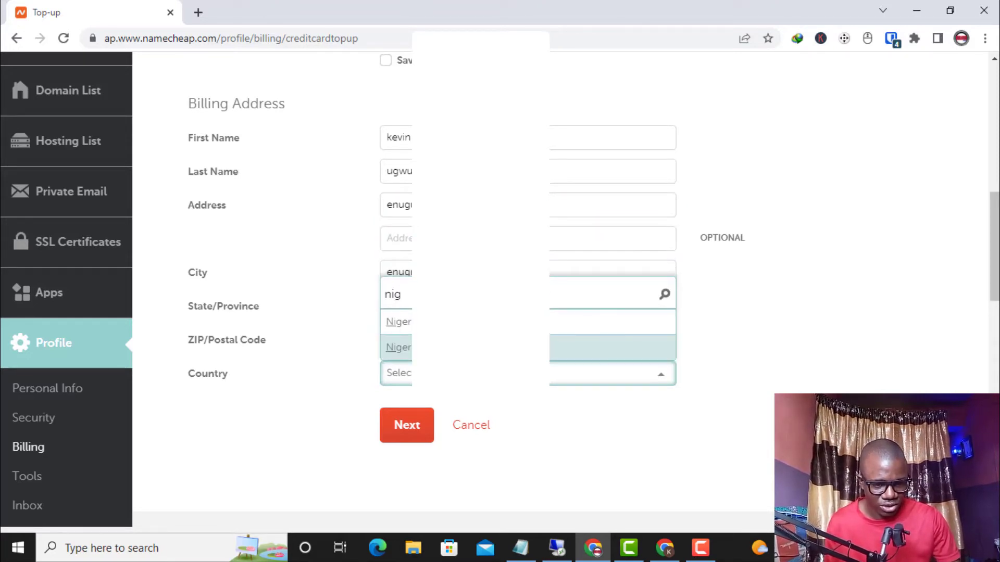
key("Return")
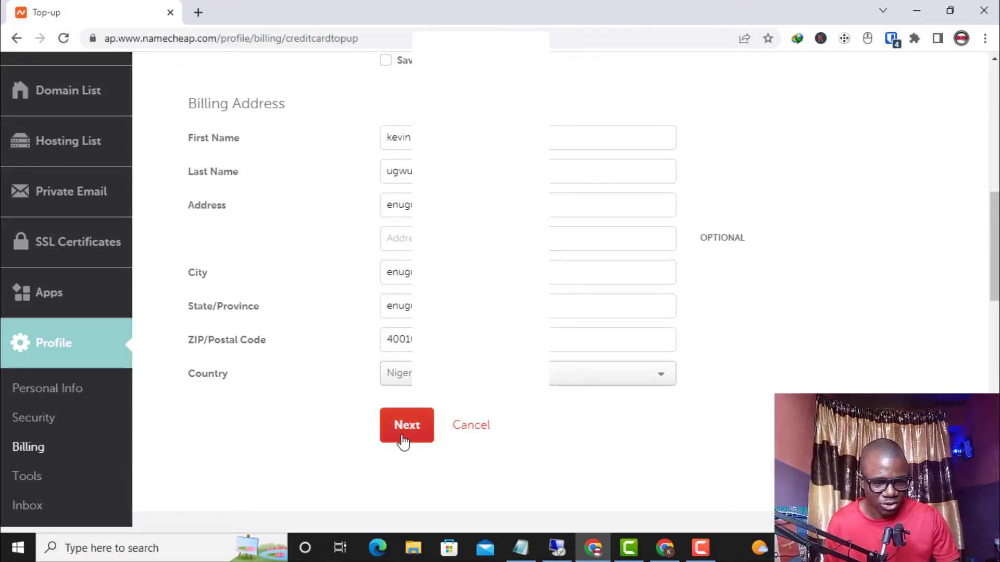
scroll(499, 292, "up", 6)
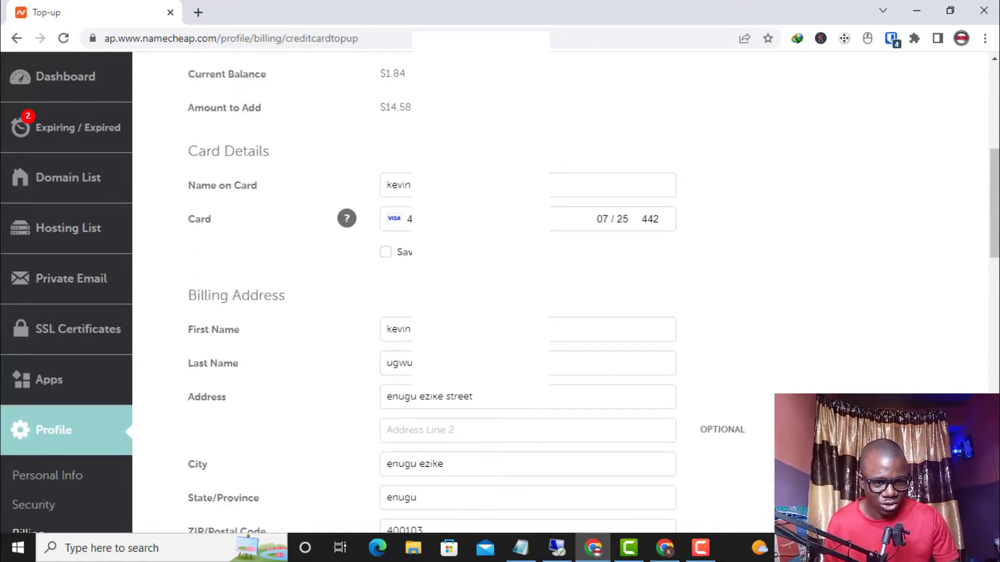
scroll(499, 292, "down", 4)
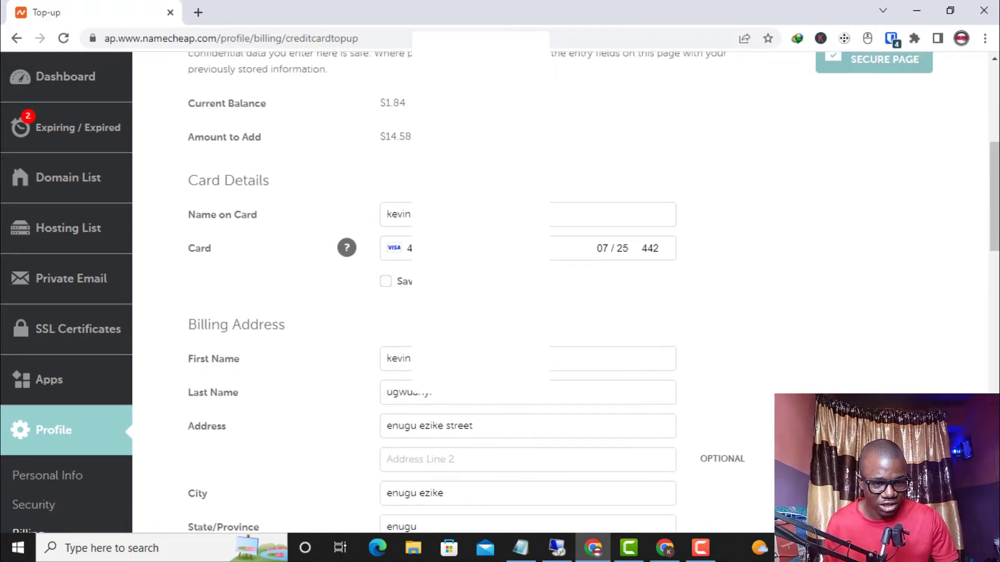
scroll(408, 237, "down", 6)
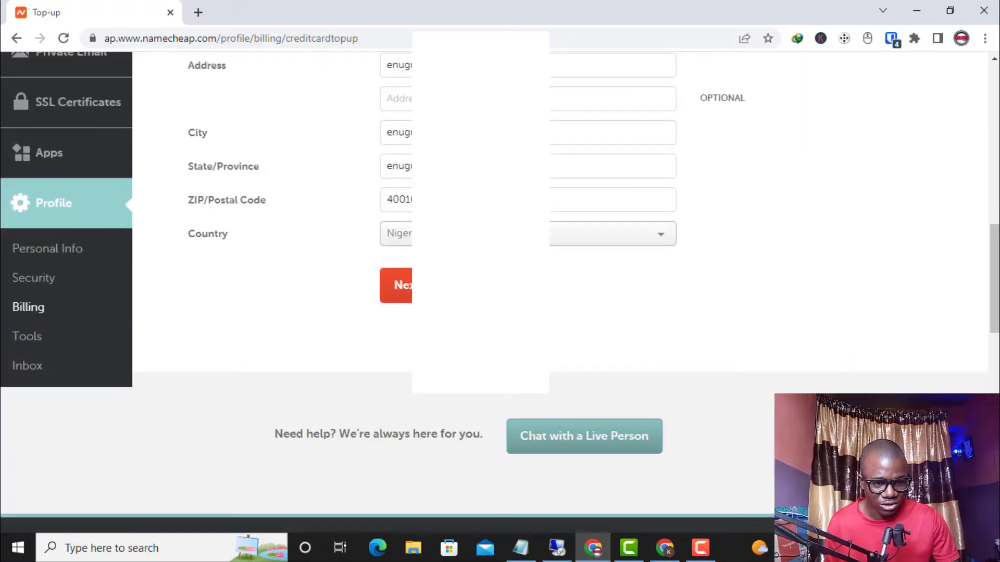
left_click(408, 236)
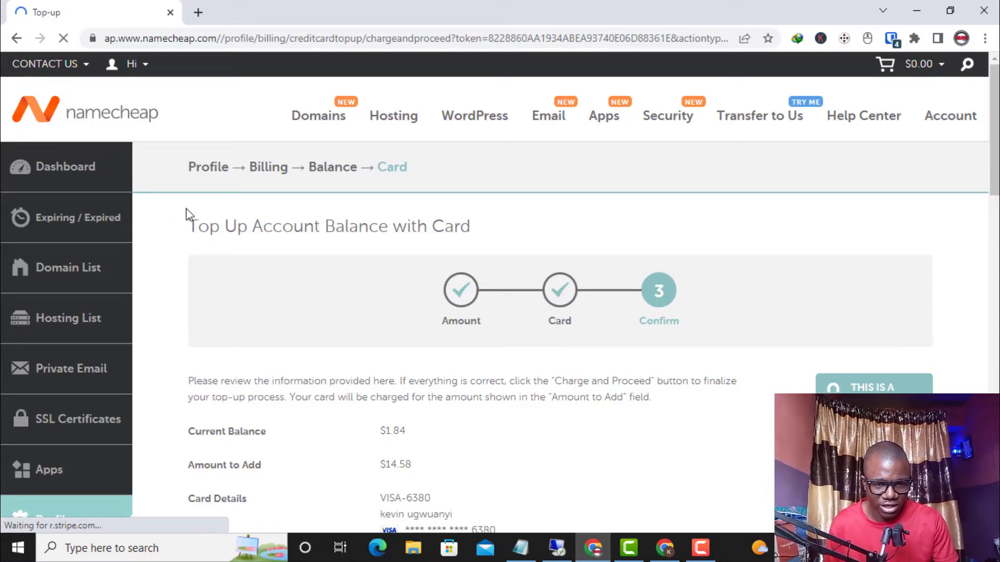
left_click_drag(181, 224, 511, 232)
left_click(512, 229)
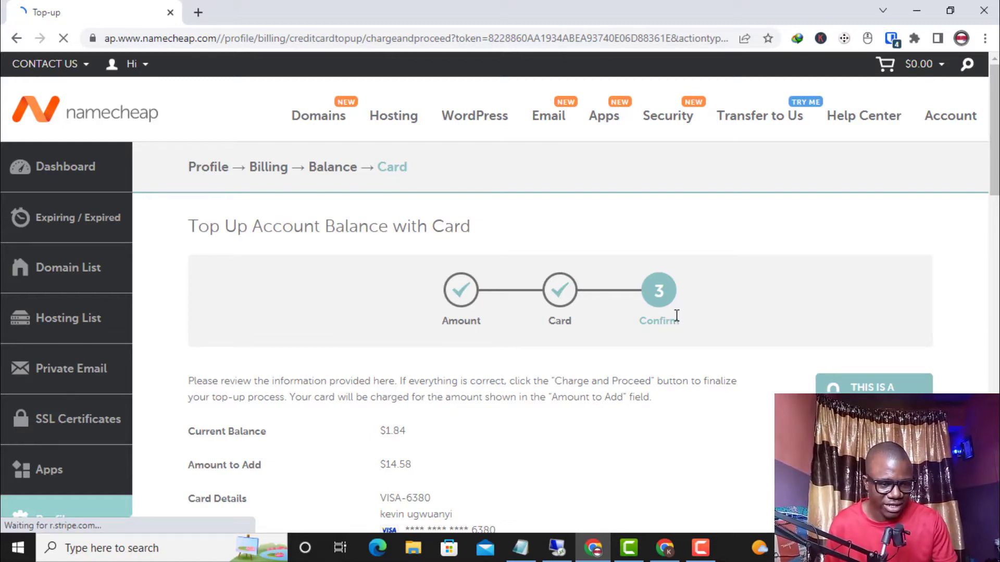
scroll(666, 326, "down", 2)
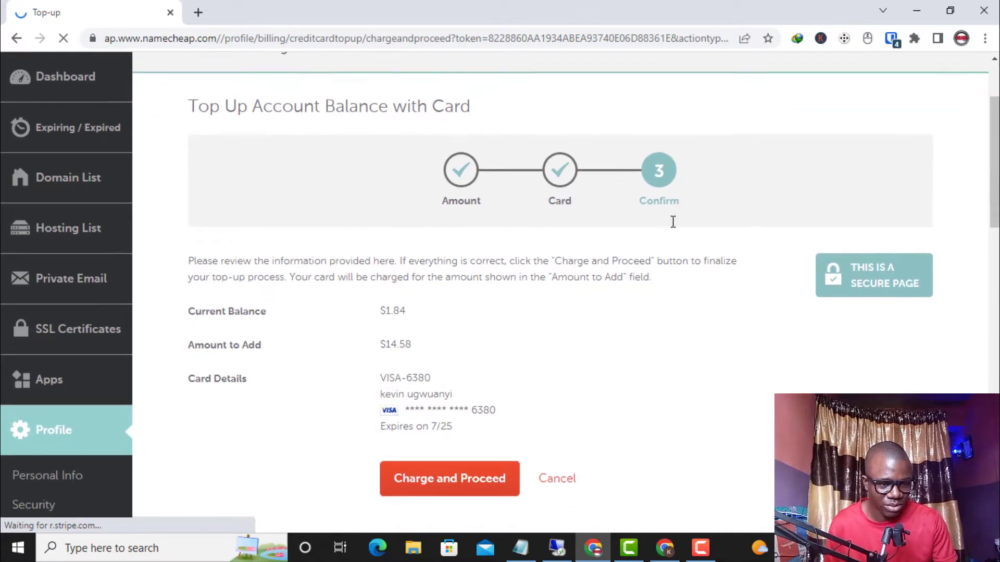
left_click_drag(178, 265, 392, 260)
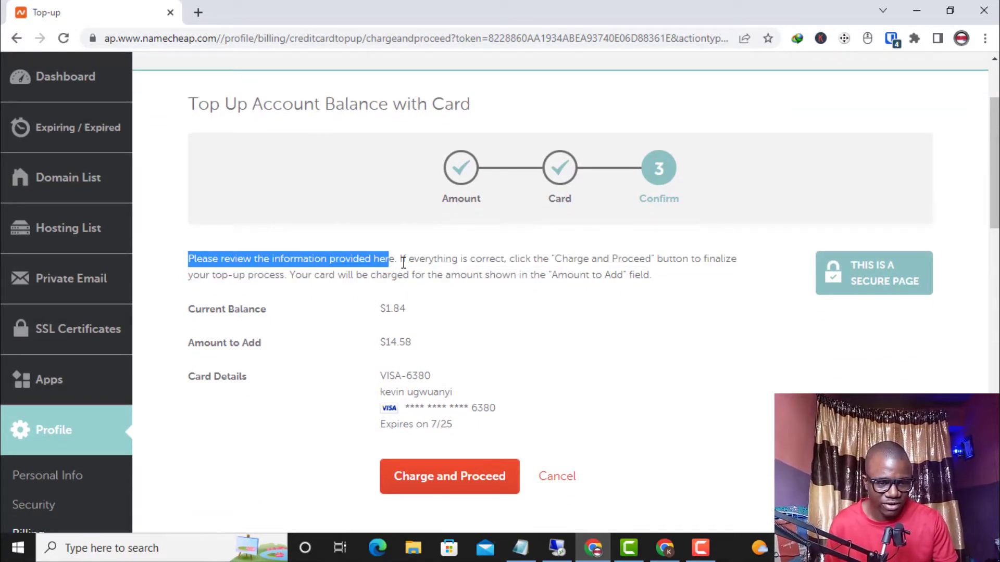
left_click_drag(398, 259, 677, 287)
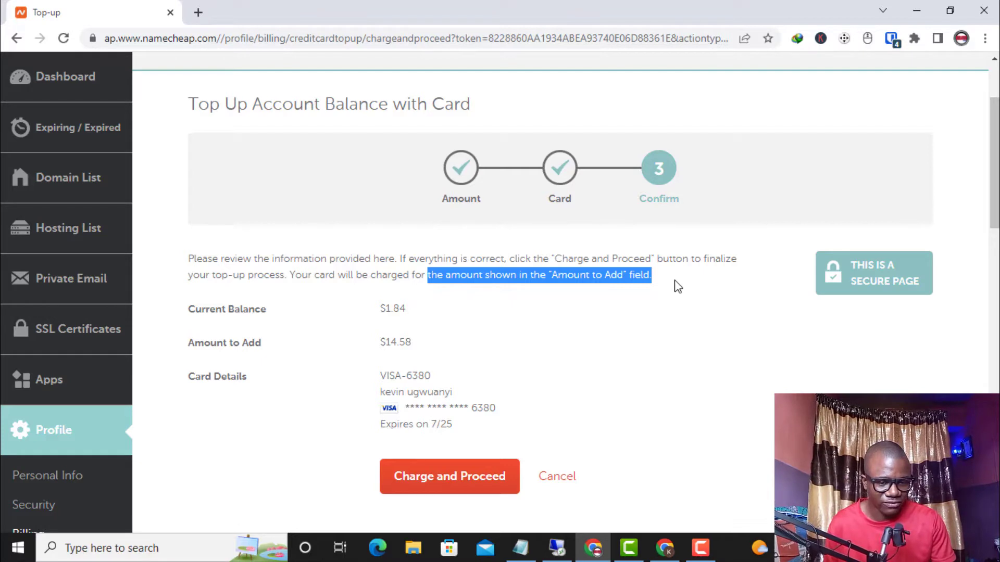
left_click(676, 286)
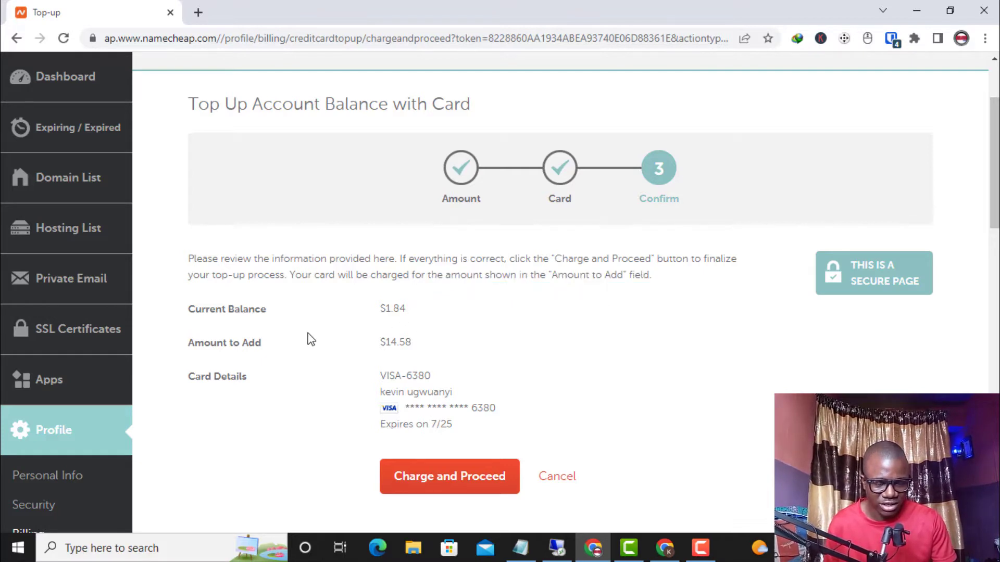
scroll(310, 339, "down", 2)
left_click_drag(407, 194, 379, 194)
left_click(373, 214)
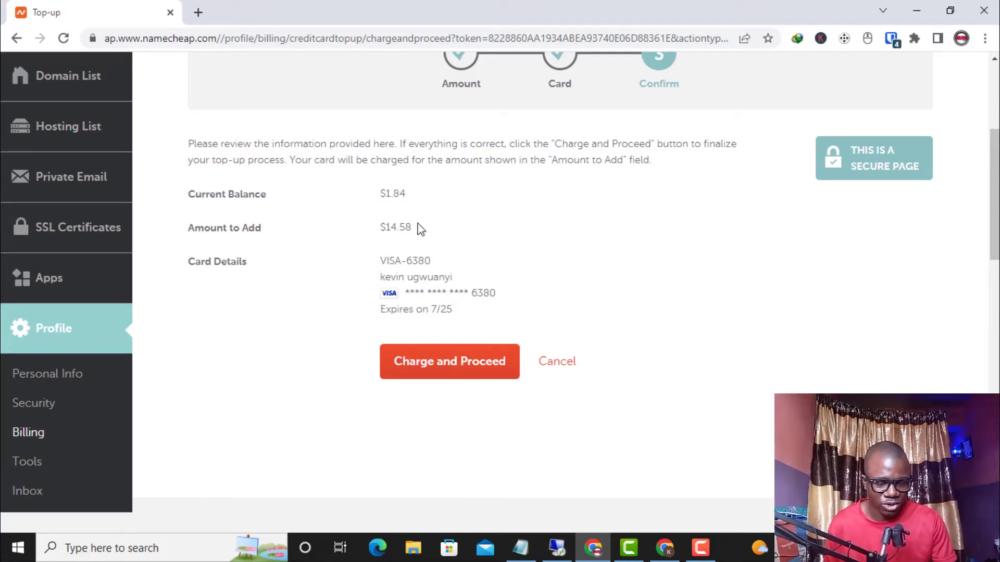
left_click_drag(424, 230, 396, 229)
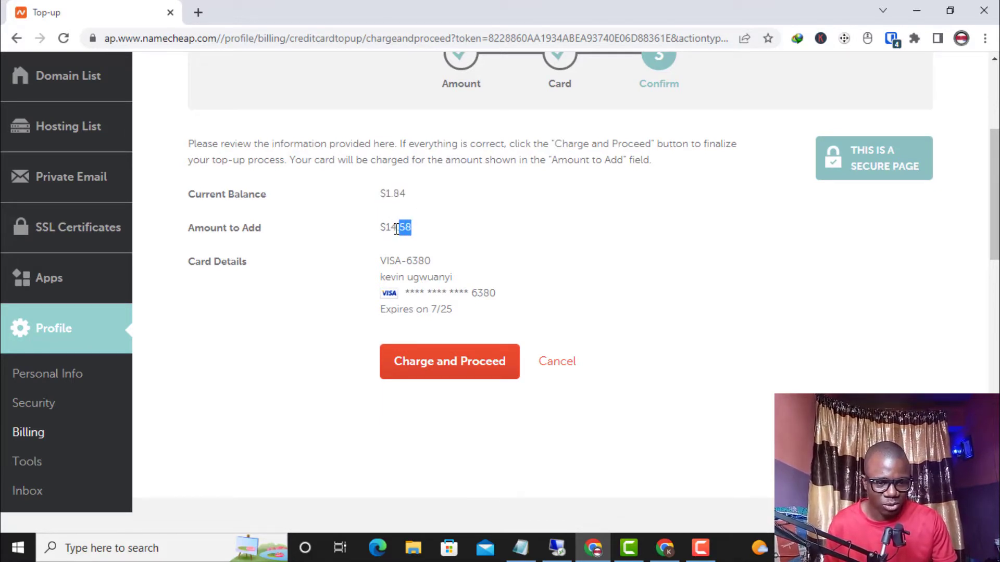
left_click(364, 239)
left_click_drag(368, 261, 463, 313)
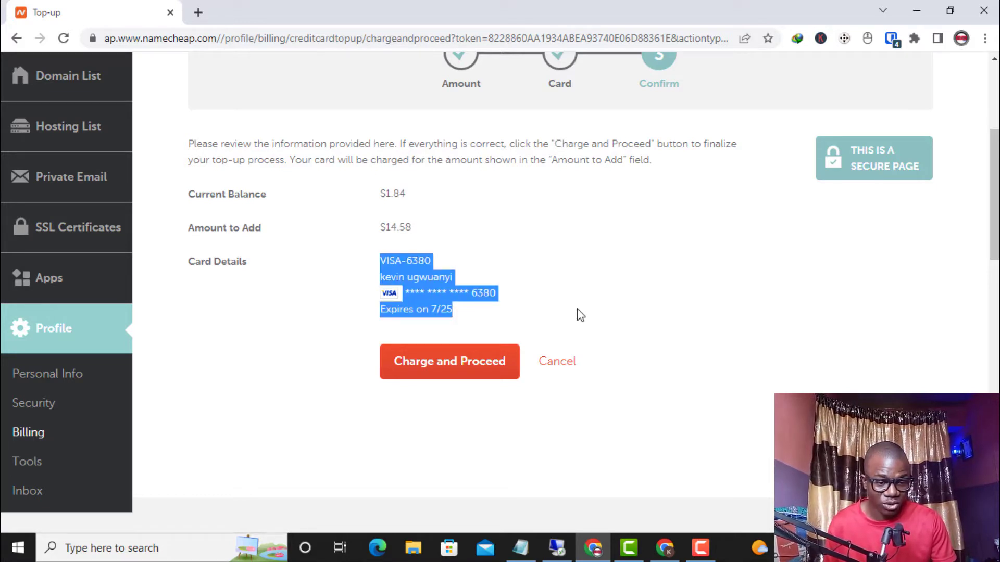
left_click(574, 315)
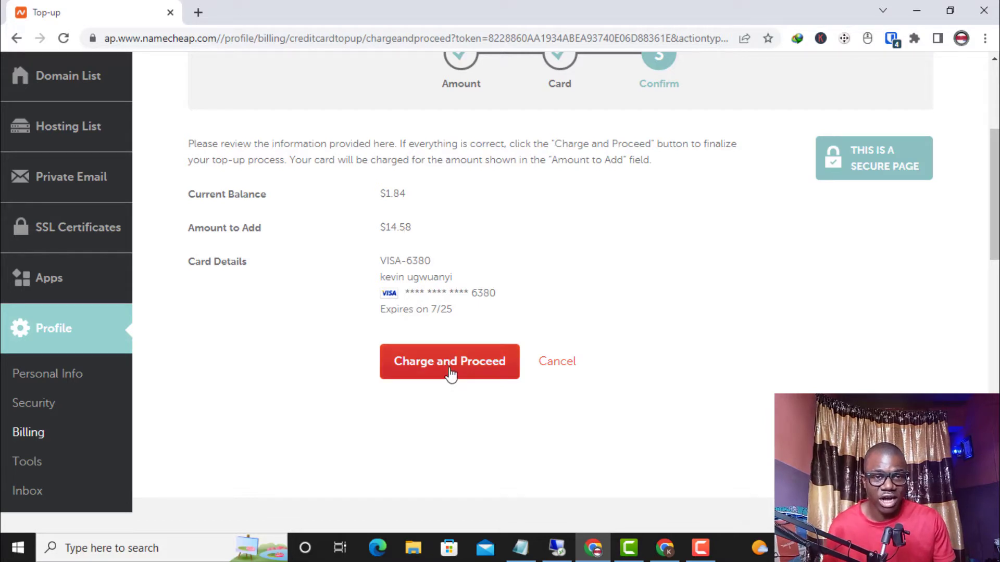
Step: Submit the $14.58 card charge and focus the bank's one-time passcode field
left_click(446, 365)
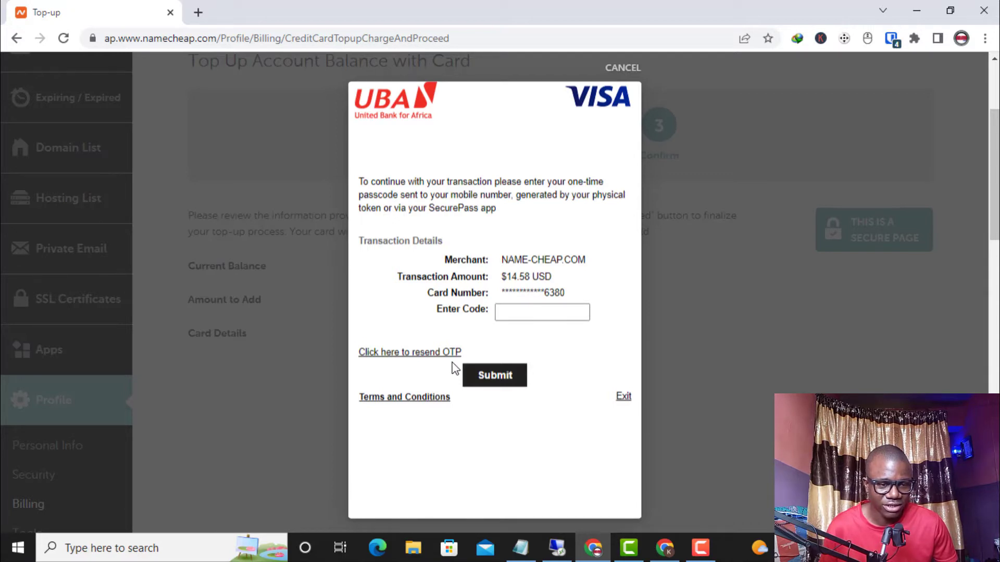
left_click(517, 311)
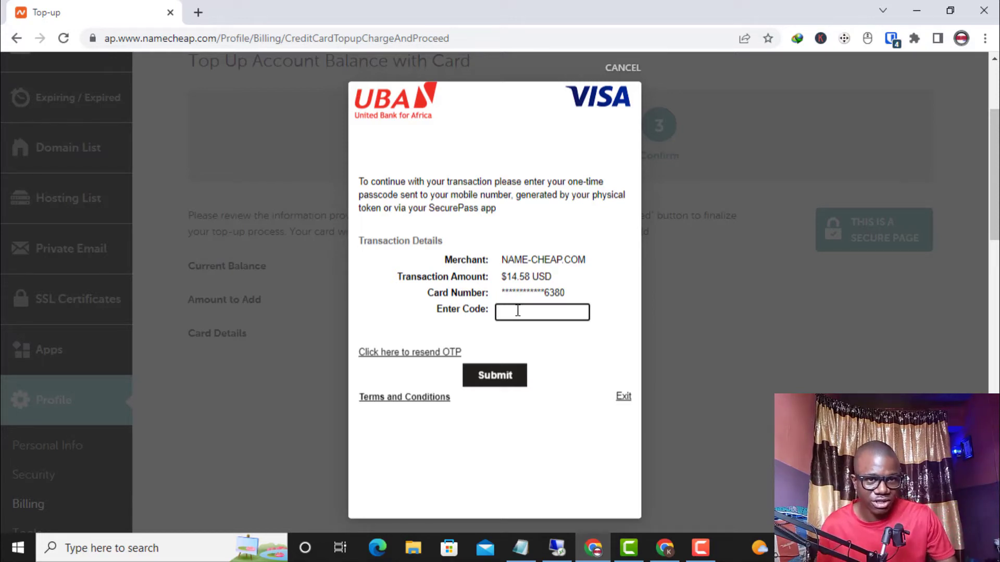
left_click(381, 357)
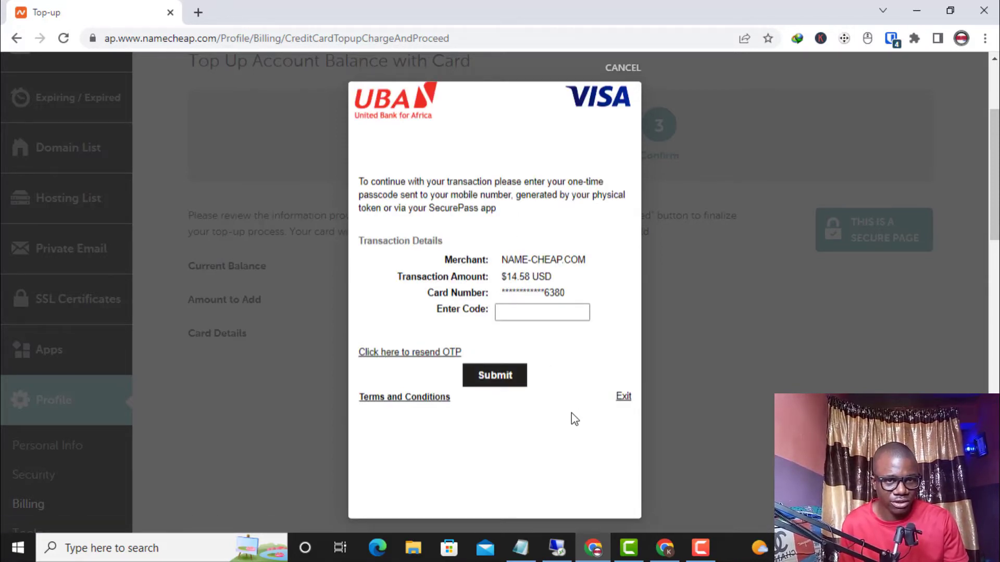
key("F9")
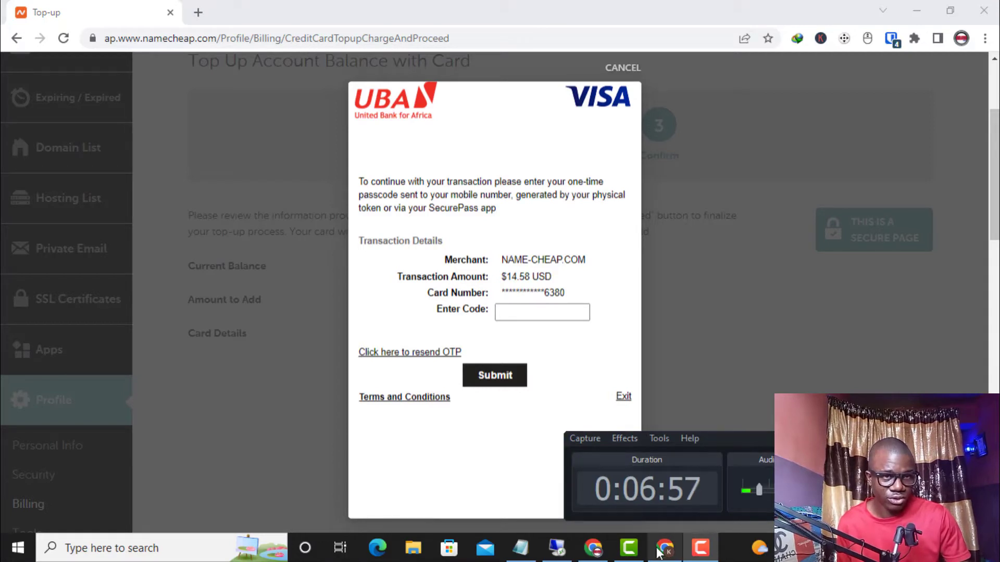
left_click(534, 315)
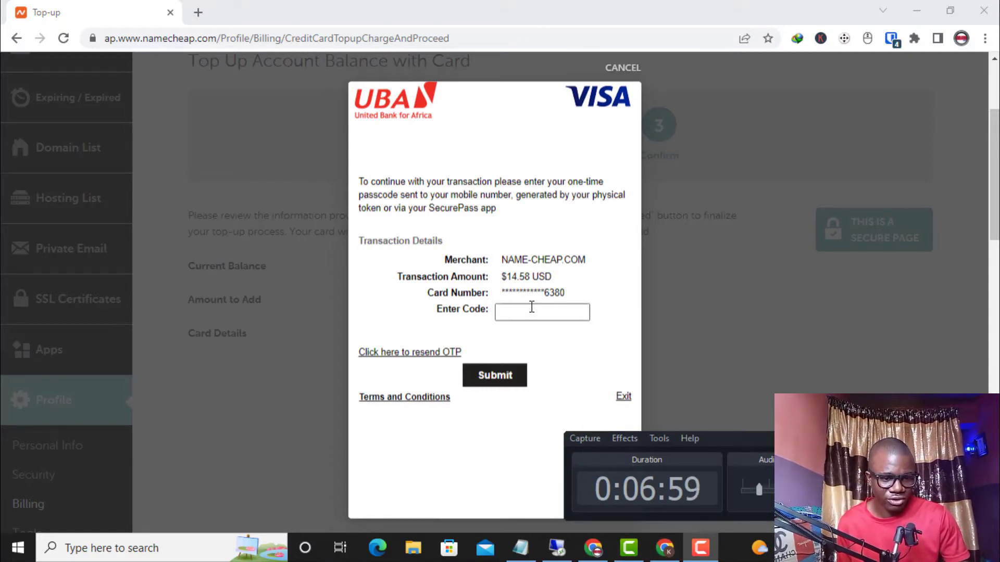
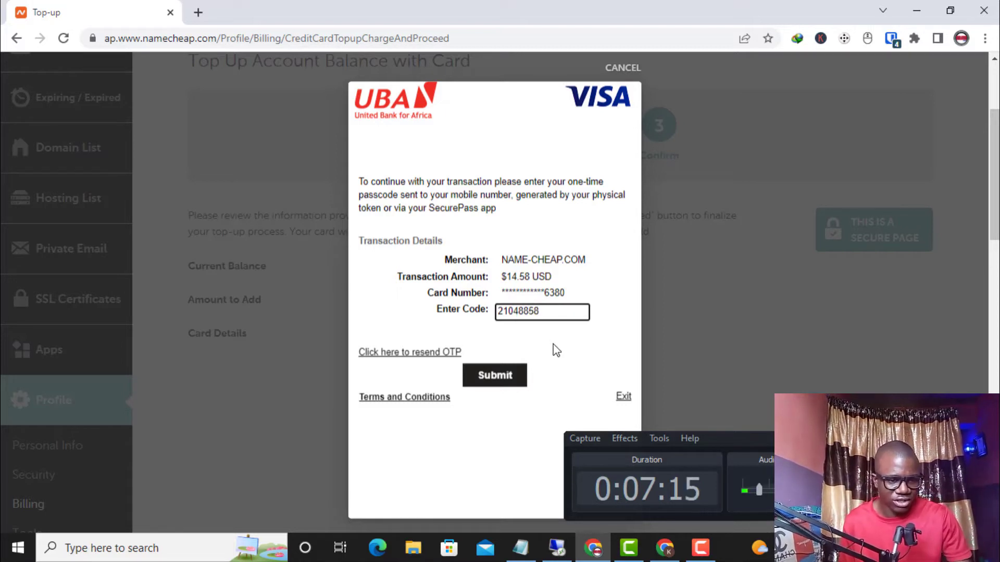
Step: Enter the bank's one-time passcode and submit it to authorize the $14.58 top-up
left_click(499, 385)
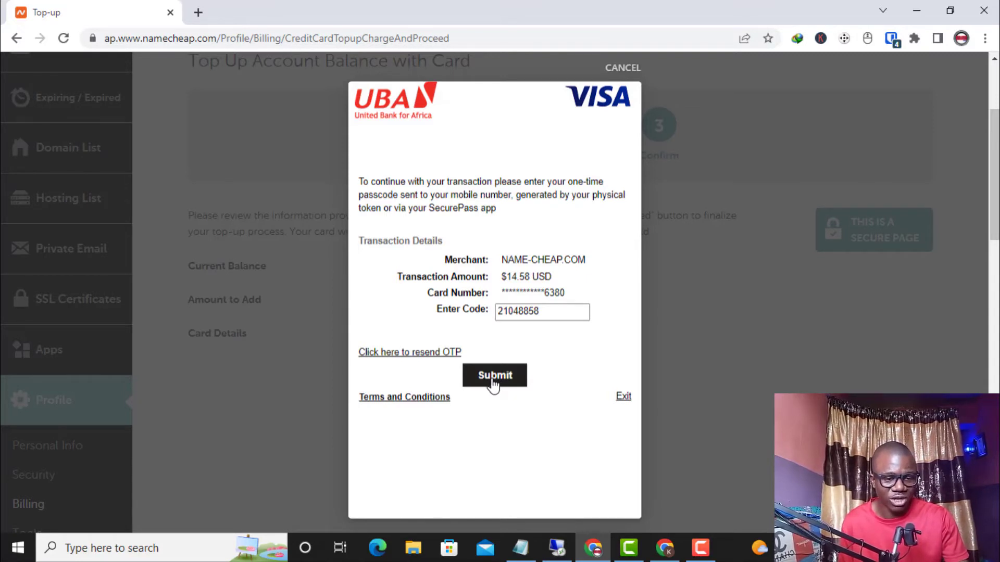
left_click(494, 386)
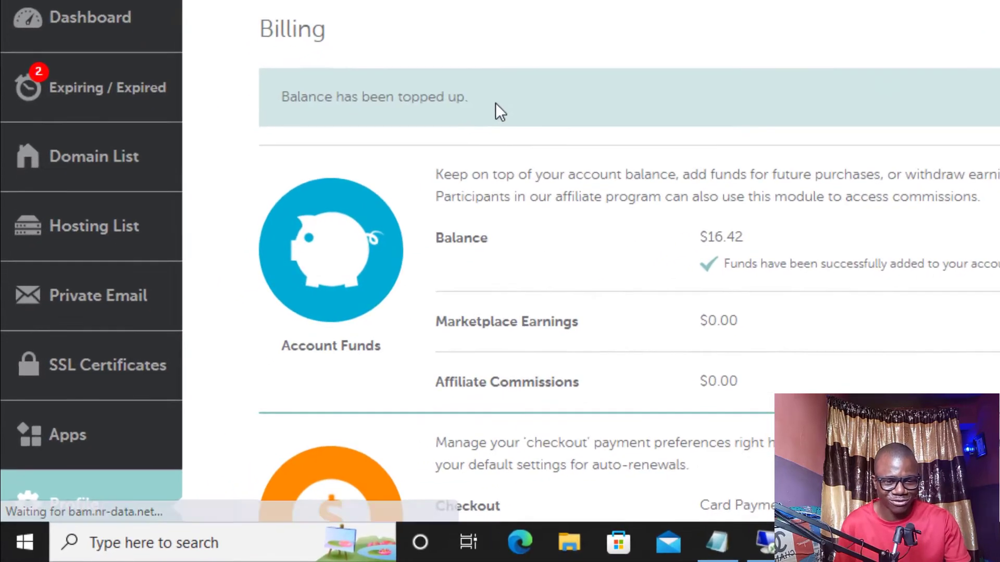
left_click_drag(482, 90, 254, 84)
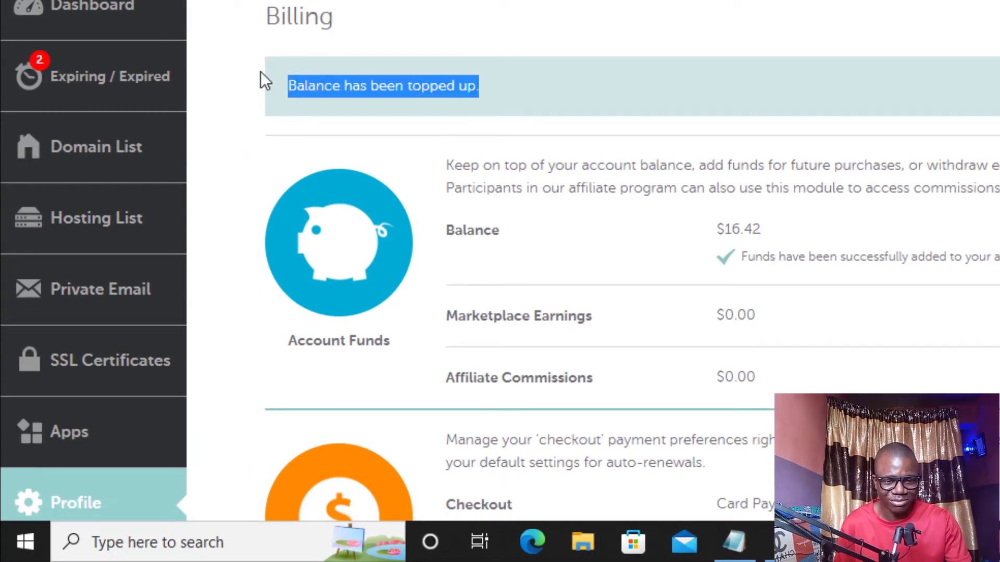
left_click(262, 103)
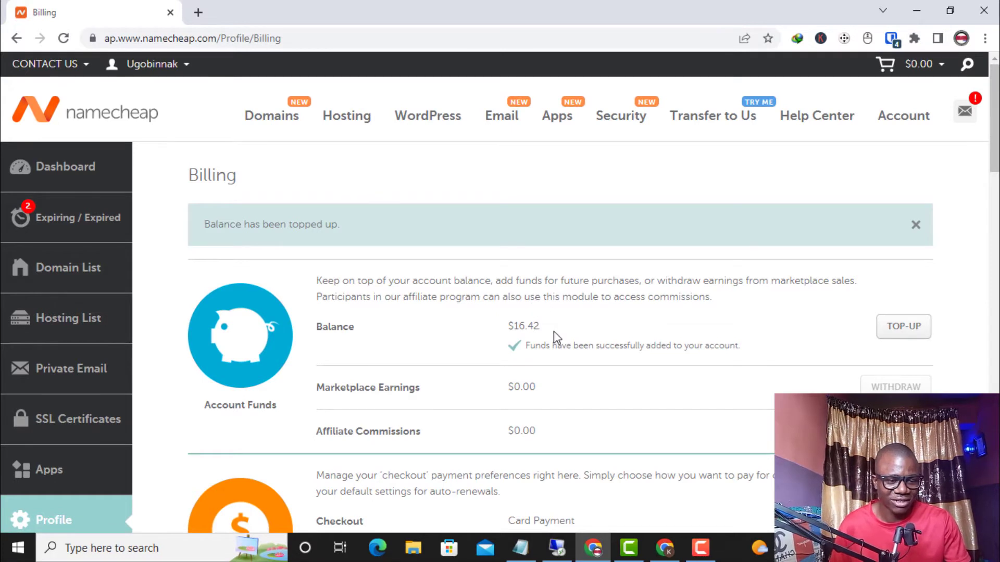
left_click_drag(542, 328, 506, 329)
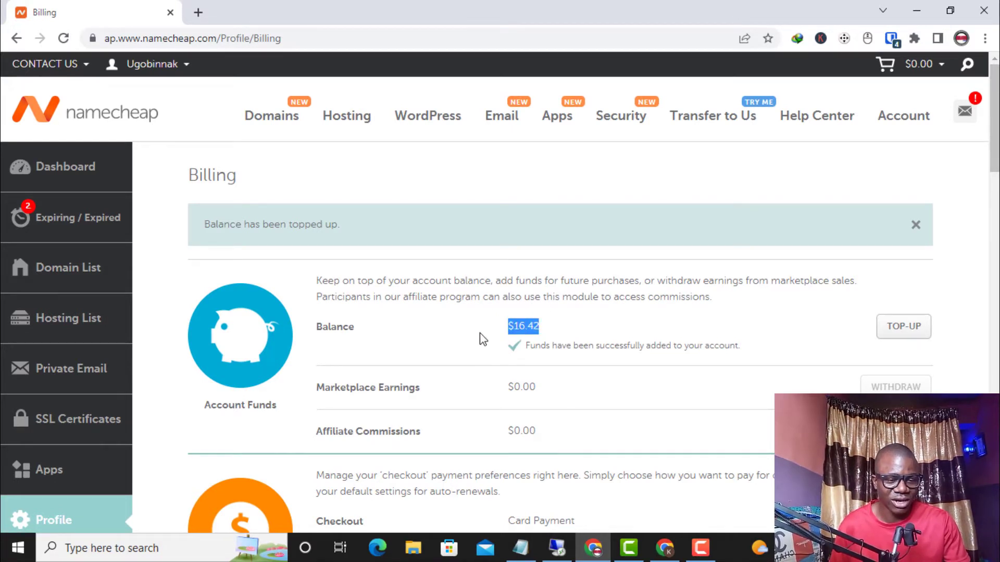
left_click(463, 342)
scroll(463, 341, "down", 3)
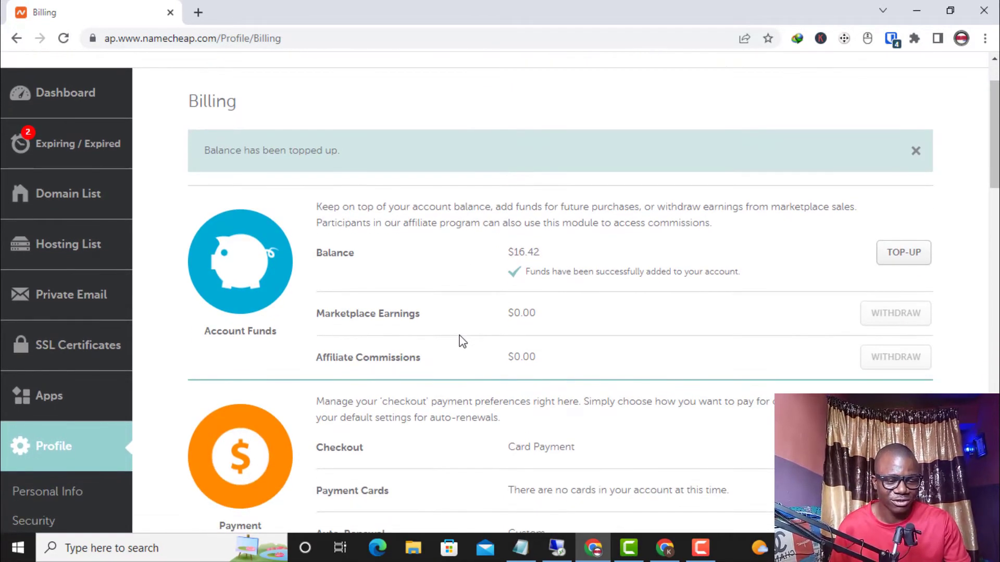
scroll(463, 342, "down", 6)
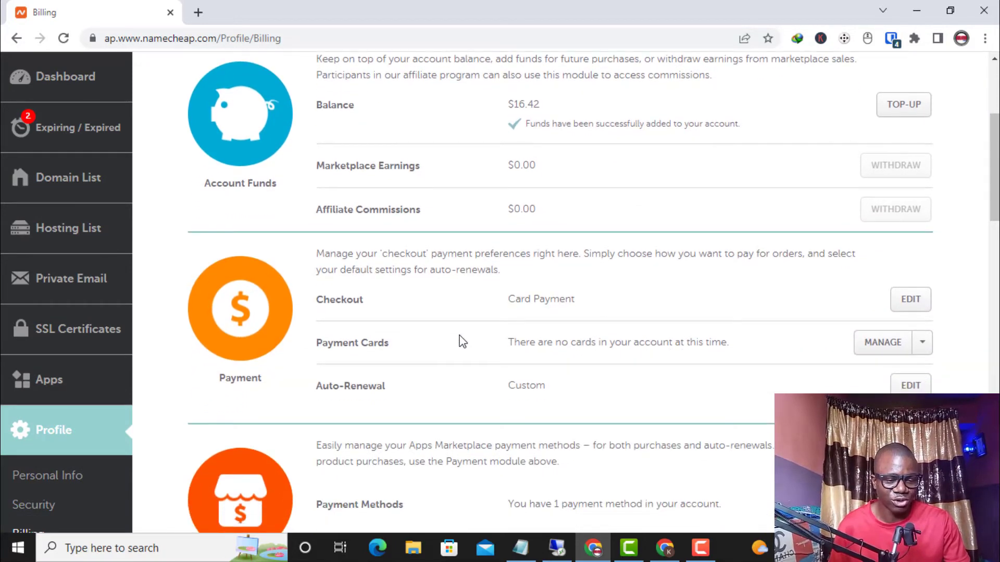
scroll(462, 341, "down", 6)
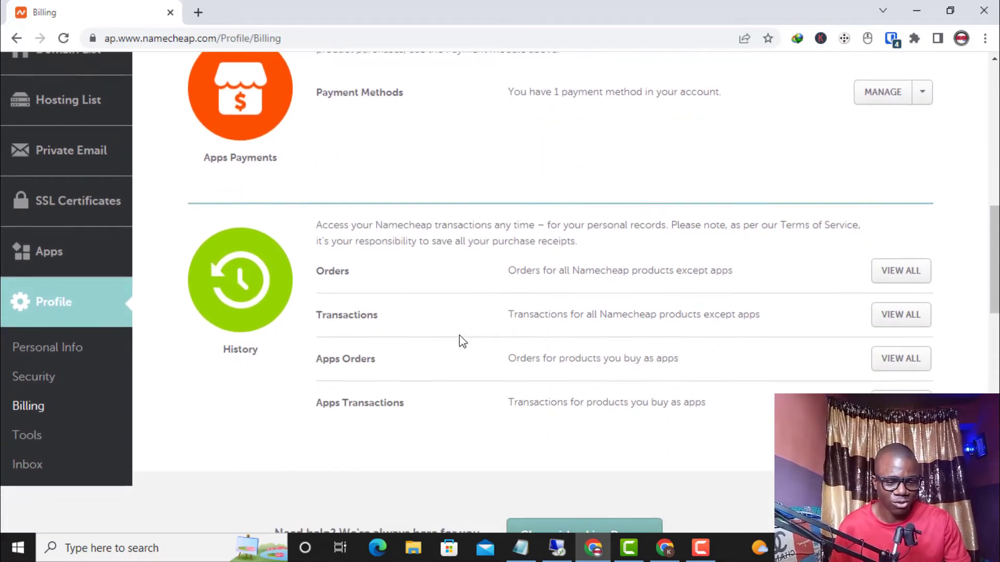
scroll(460, 339, "up", 14)
scroll(349, 290, "up", 2)
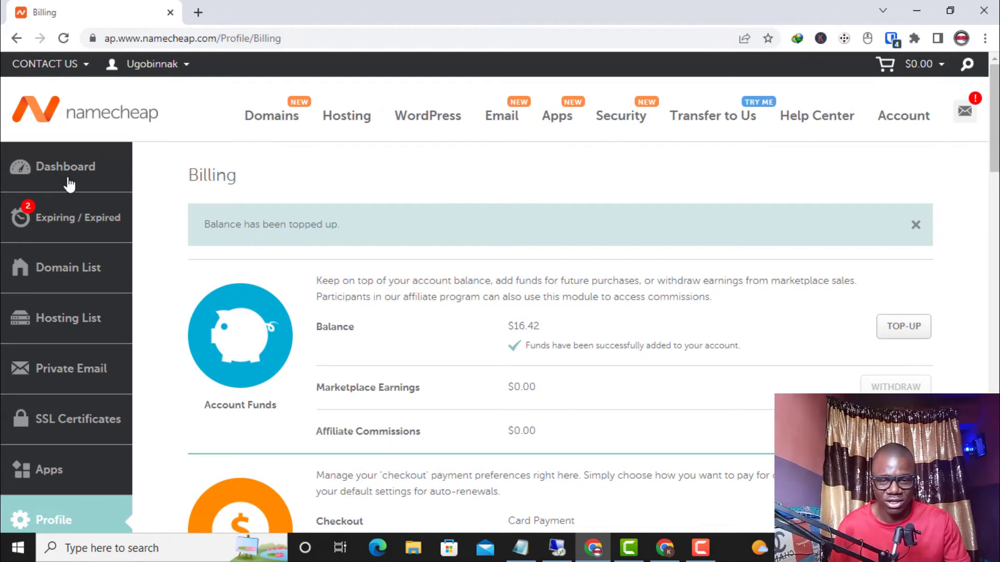
Step: From the Dashboard, renew the domain expiring Nov 27, 2022 into the cart
left_click(66, 180)
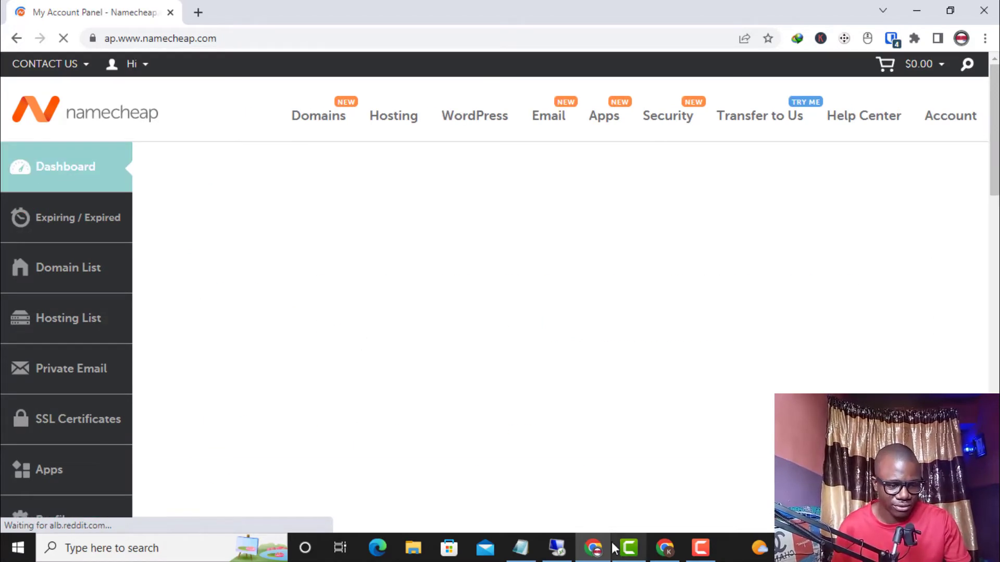
left_click(702, 548)
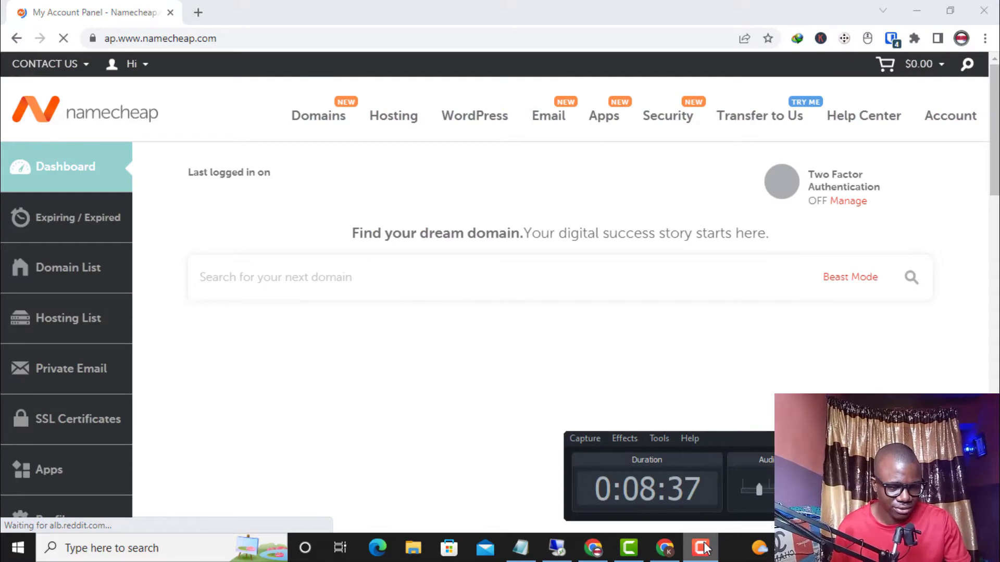
left_click(701, 548)
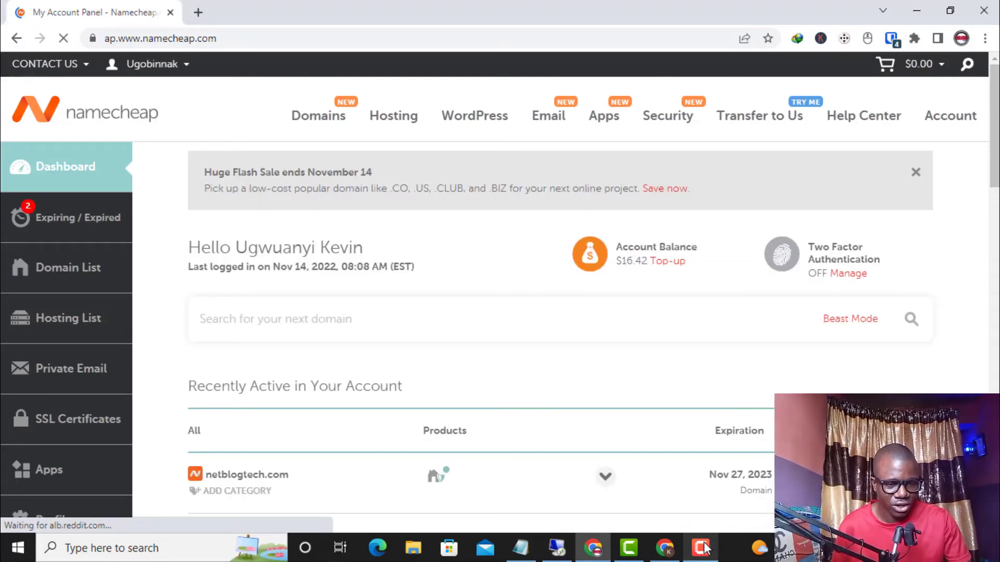
scroll(623, 406, "down", 2)
scroll(622, 405, "down", 4)
scroll(624, 410, "down", 1)
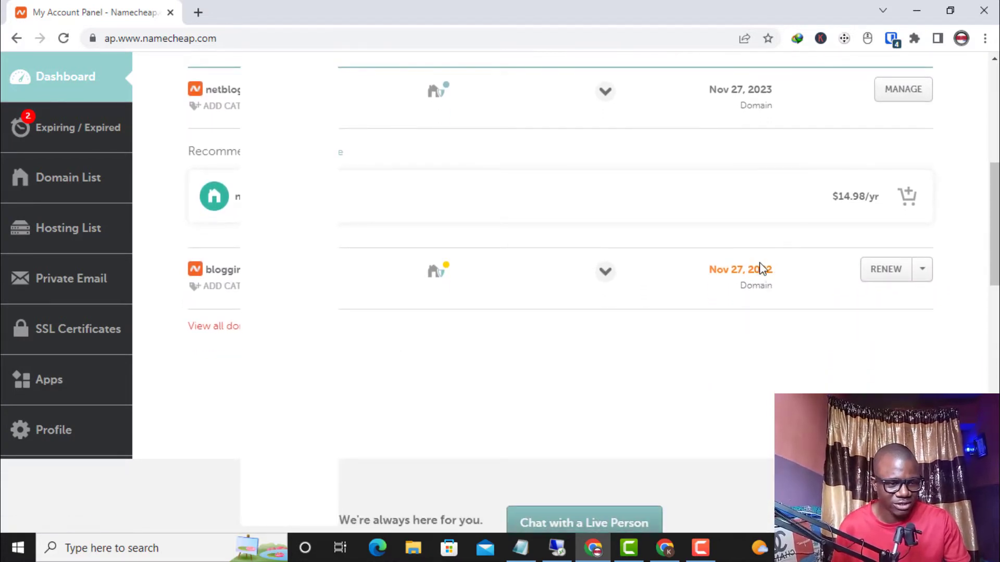
left_click_drag(778, 268, 708, 268)
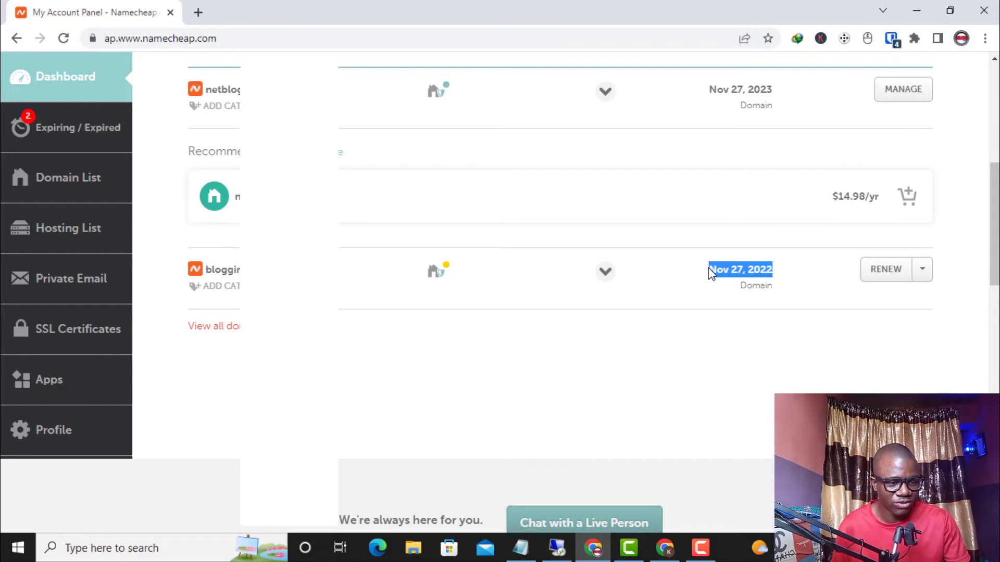
left_click(705, 295)
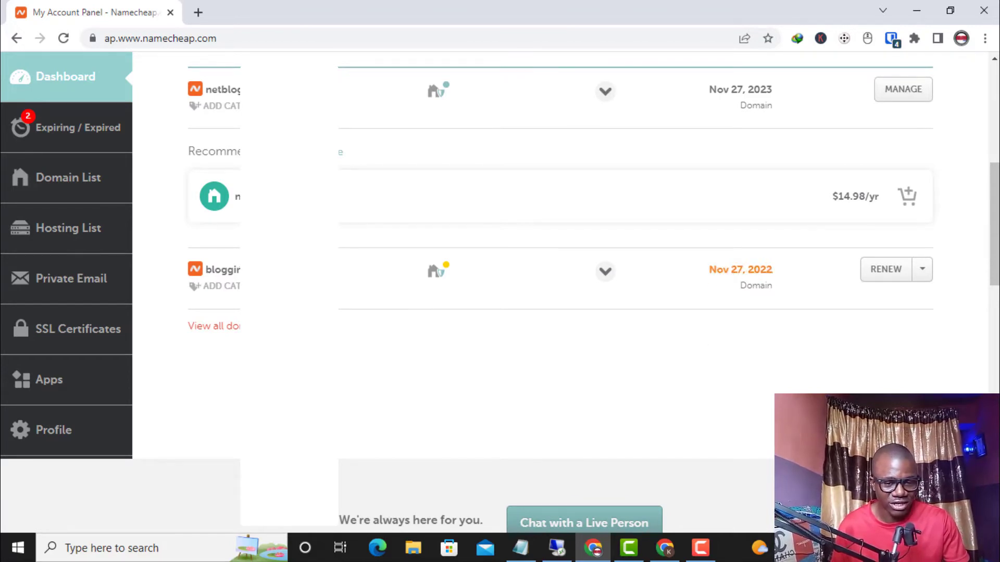
left_click(880, 283)
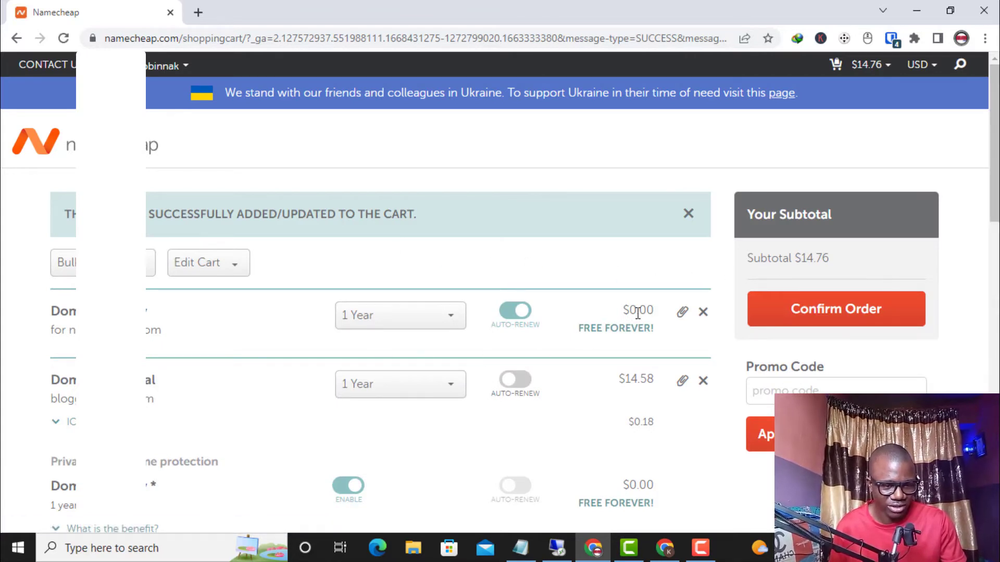
Step: Review the cart's $14.58 renewal, $0.18 extra fee and $14.76 subtotal
scroll(274, 418, "down", 1)
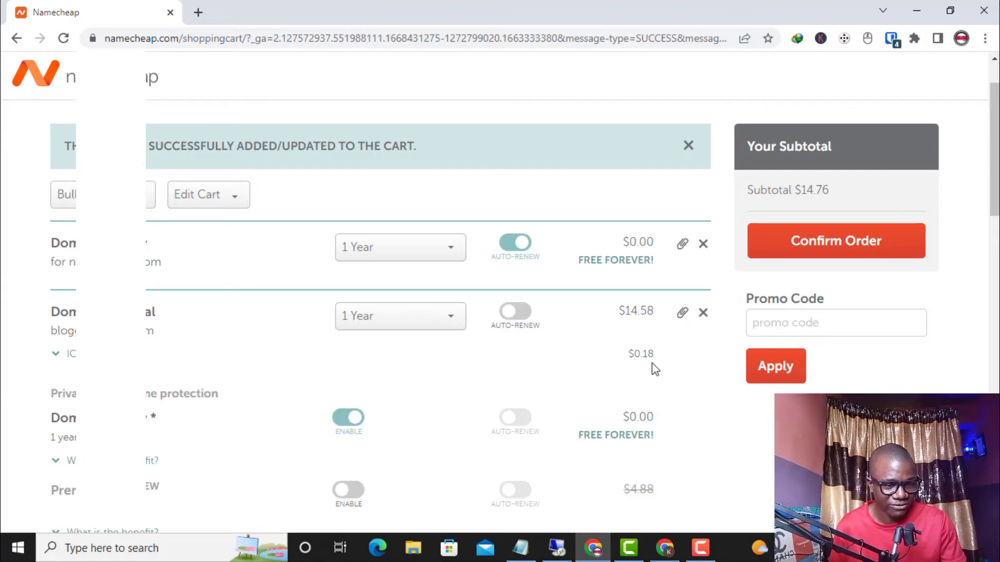
left_click_drag(655, 354, 610, 358)
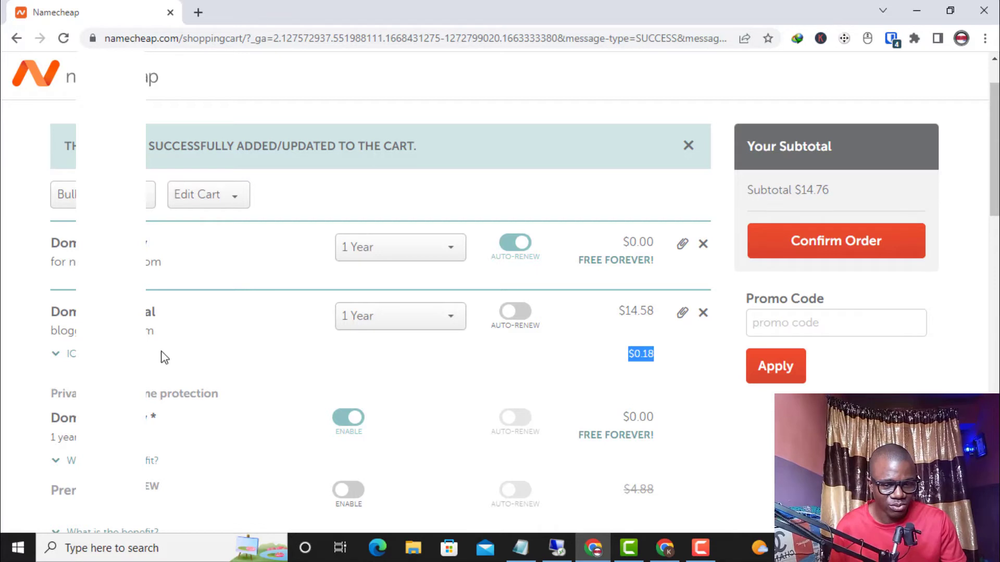
left_click(60, 355)
left_click_drag(45, 353, 487, 353)
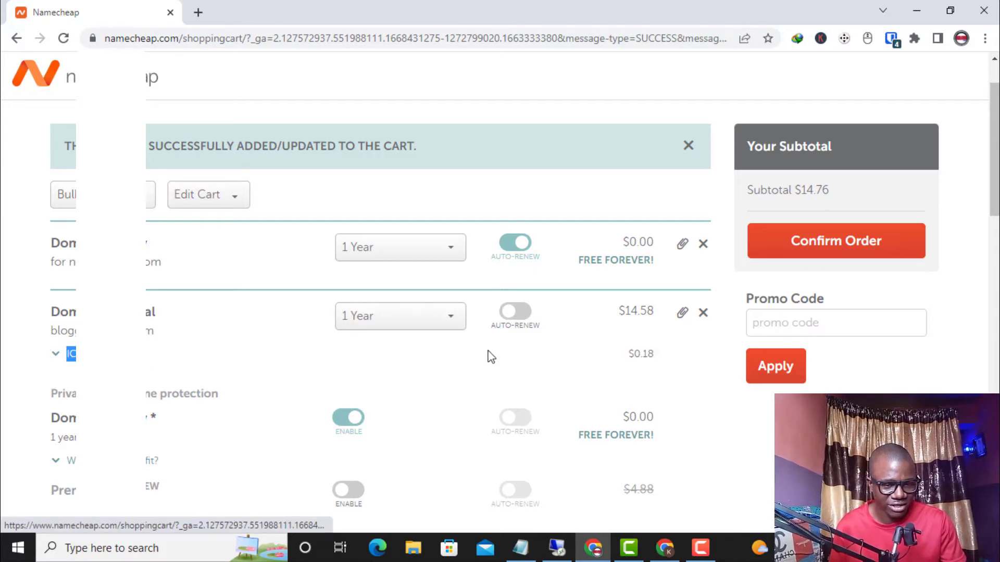
left_click_drag(841, 189, 725, 189)
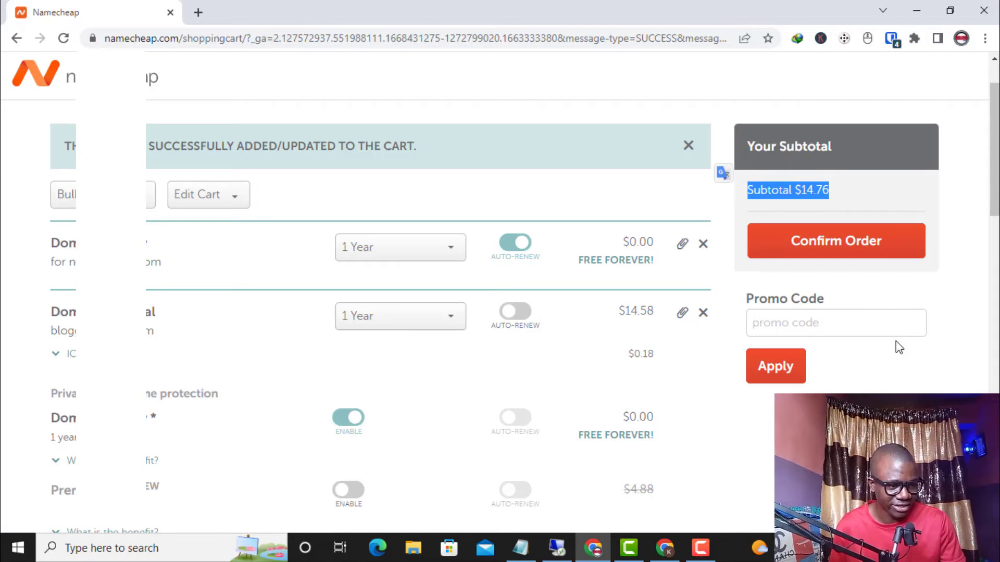
left_click(901, 365)
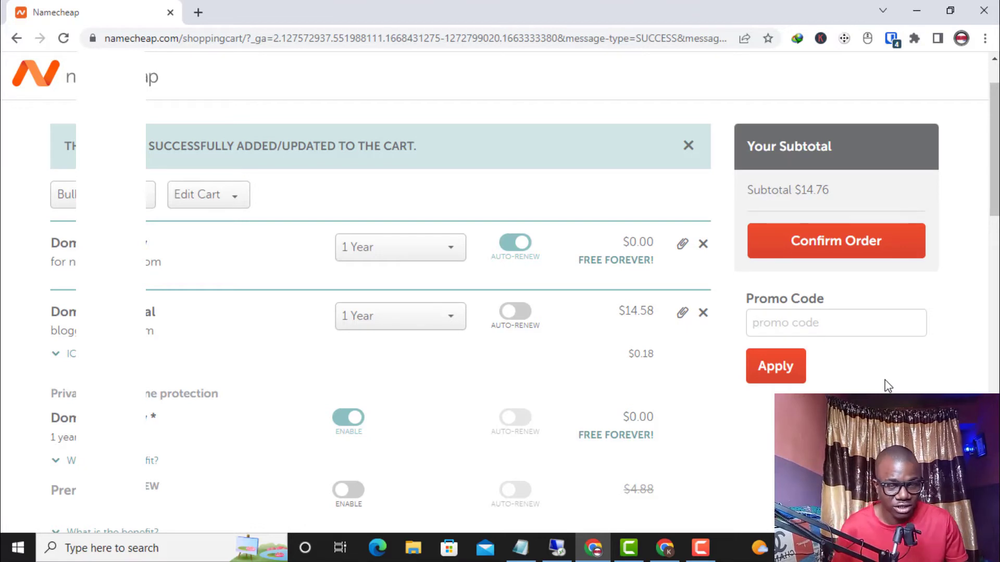
scroll(888, 385, "down", 3)
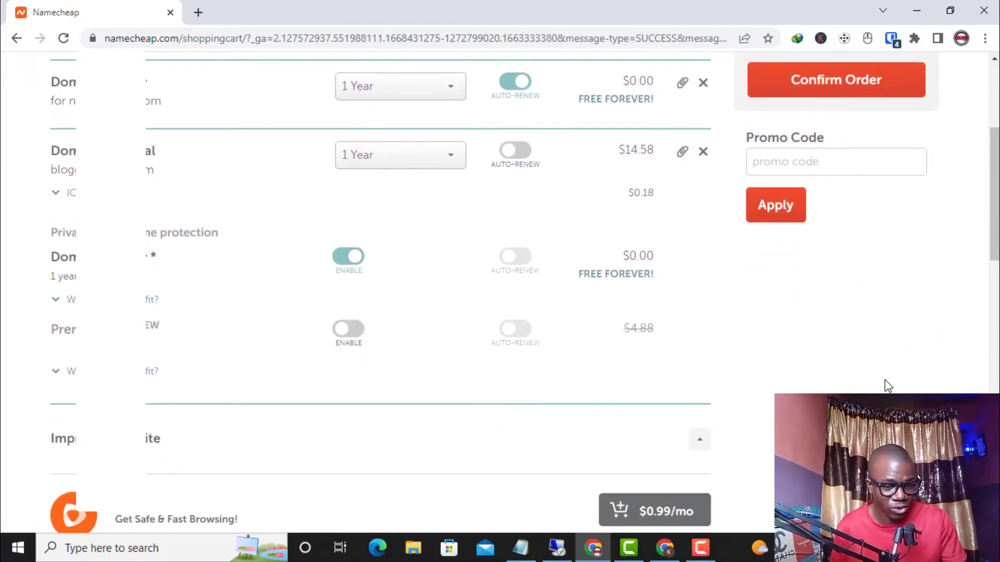
scroll(887, 385, "up", 4)
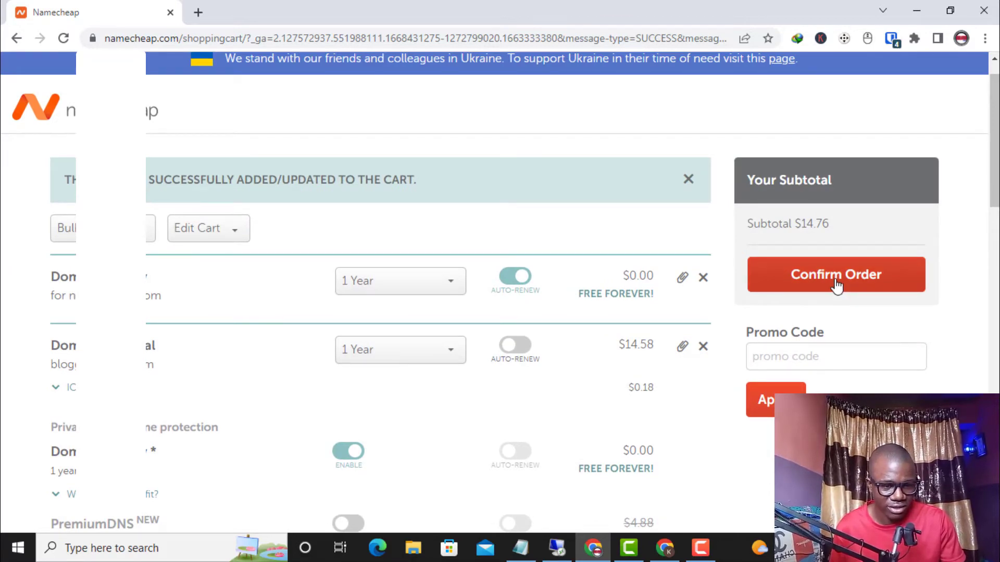
scroll(837, 286, "down", 8)
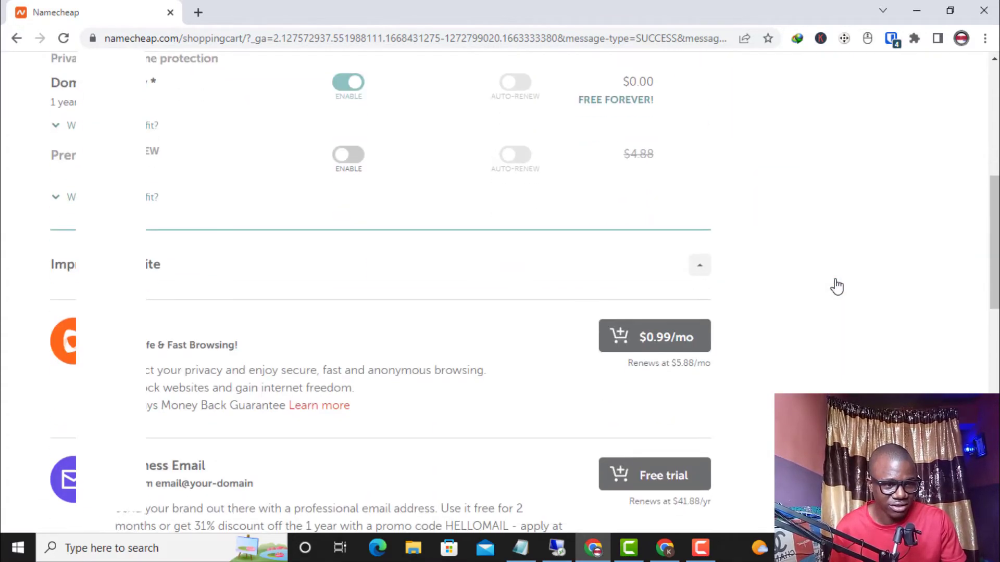
scroll(837, 286, "up", 9)
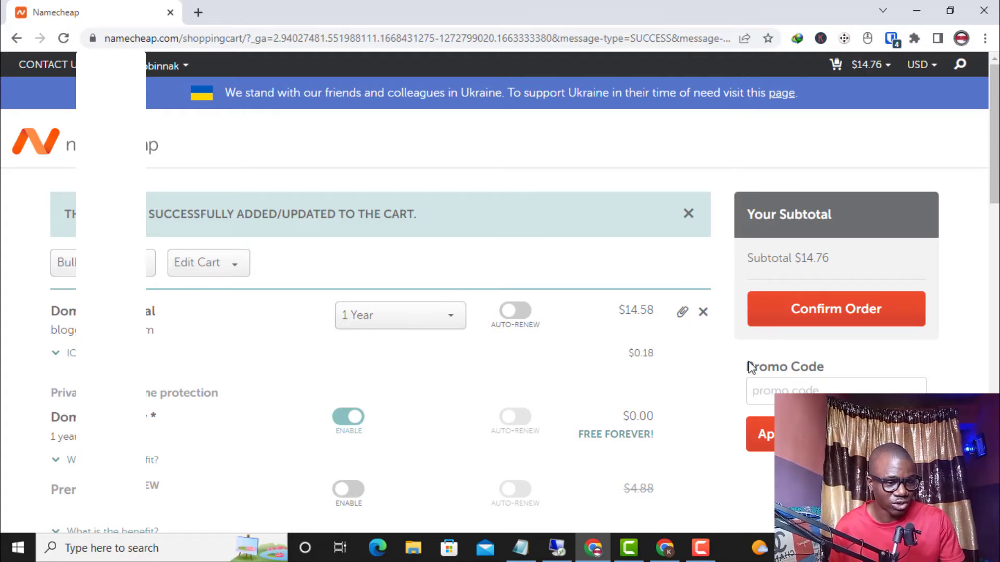
left_click(776, 327)
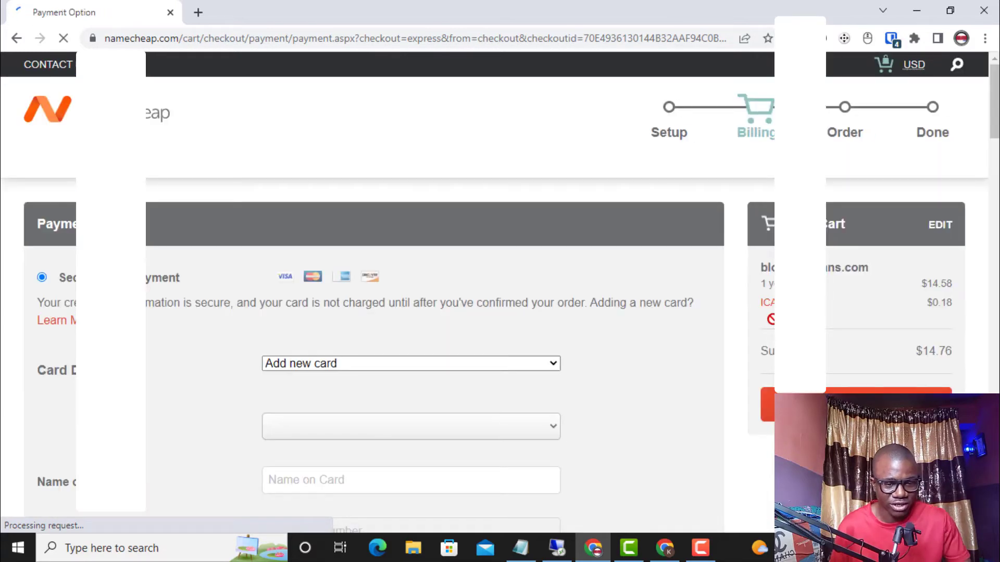
scroll(641, 285, "down", 3)
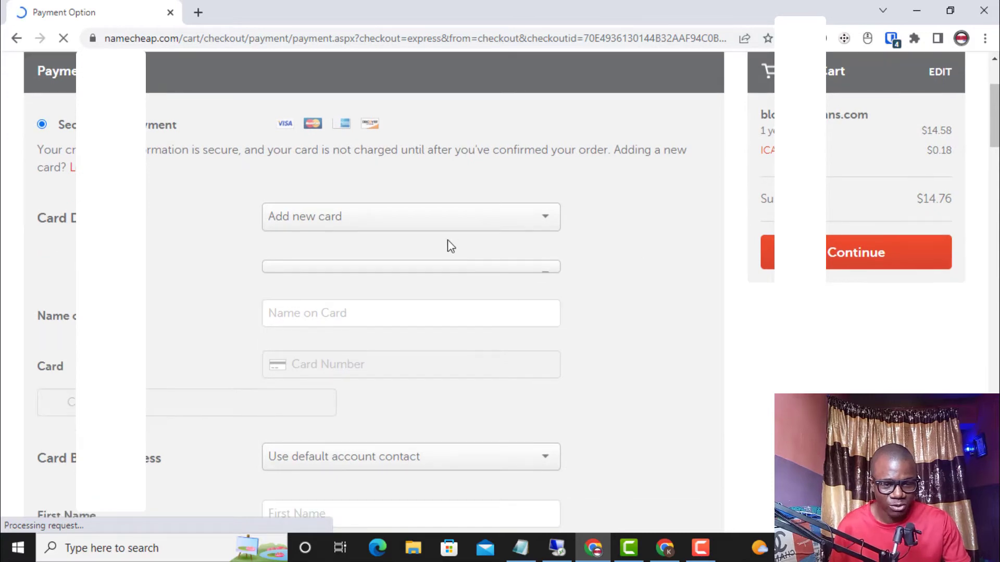
scroll(426, 234, "down", 10)
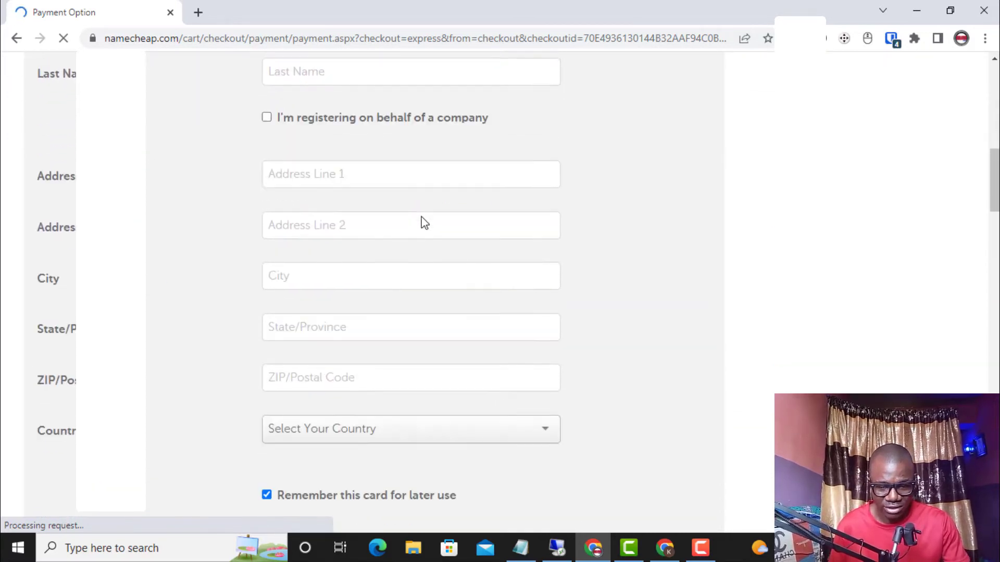
scroll(424, 223, "down", 7)
scroll(425, 223, "up", 9)
scroll(422, 221, "up", 2)
scroll(423, 221, "down", 4)
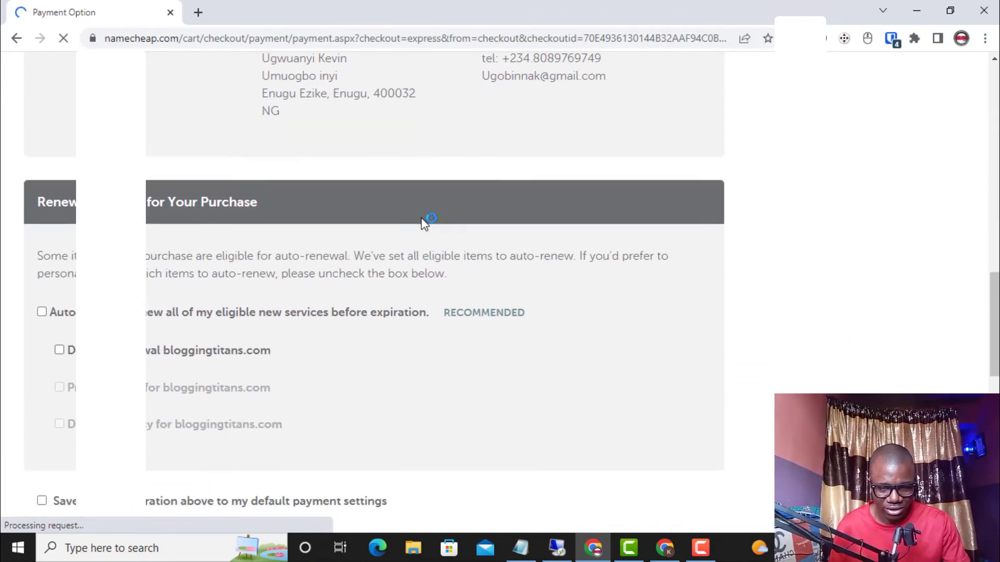
scroll(420, 217, "down", 2)
scroll(421, 218, "up", 4)
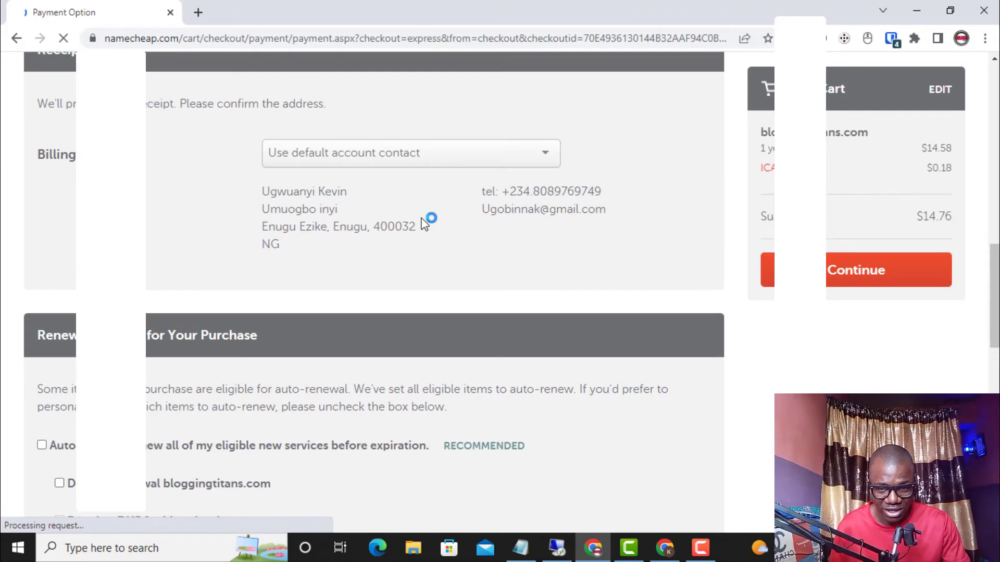
scroll(424, 223, "down", 8)
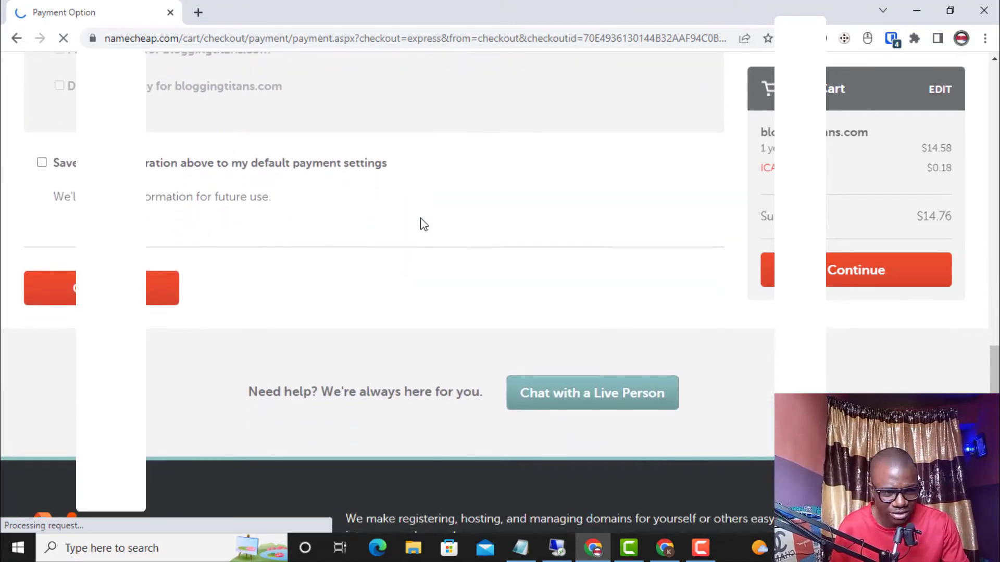
scroll(422, 224, "up", 10)
scroll(423, 224, "up", 3)
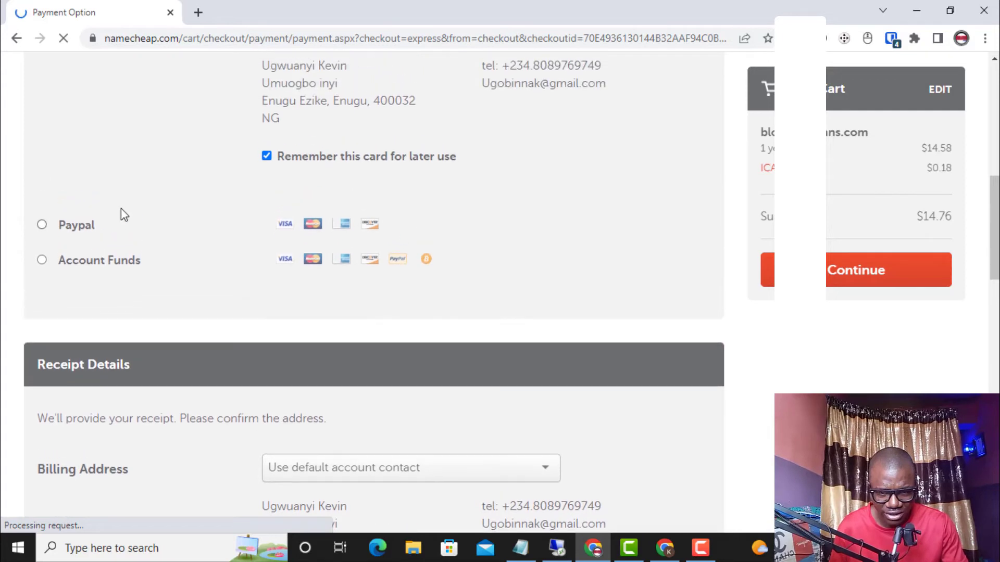
Step: Choose Account Funds, verify the $16.42 current balance, and continue to order review
left_click(42, 260)
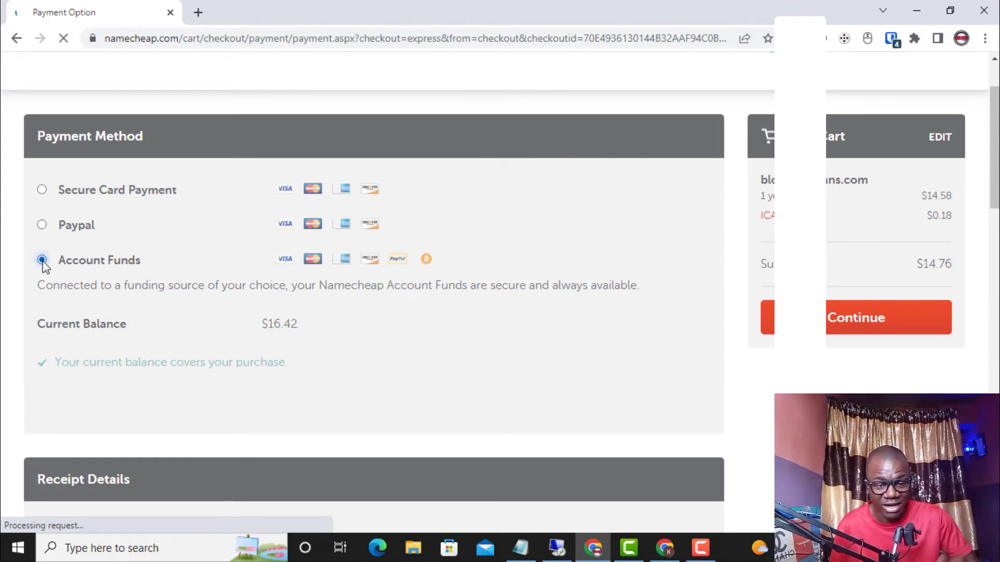
left_click_drag(299, 324, 215, 328)
left_click_drag(94, 326, 312, 323)
left_click(375, 344)
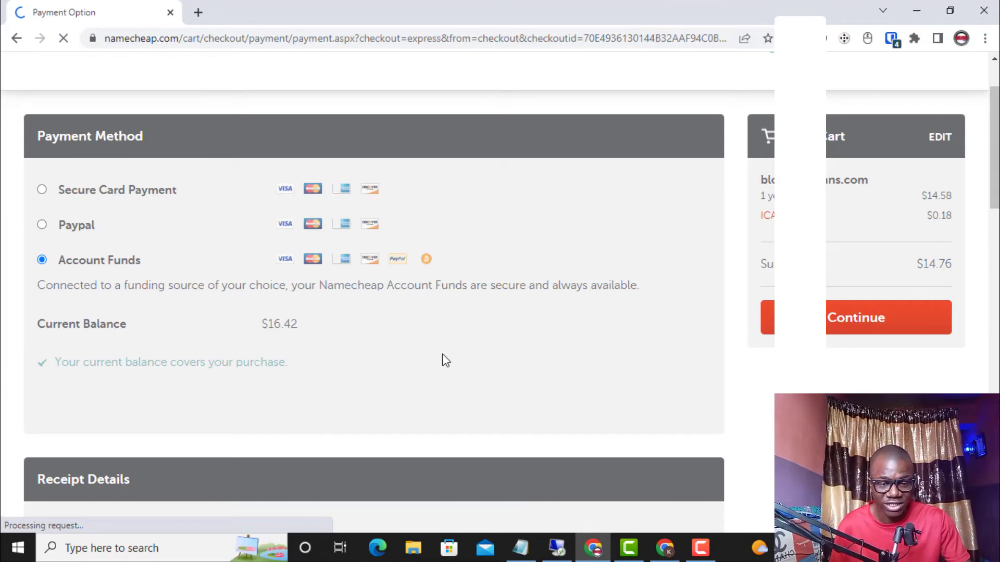
scroll(446, 360, "down", 1)
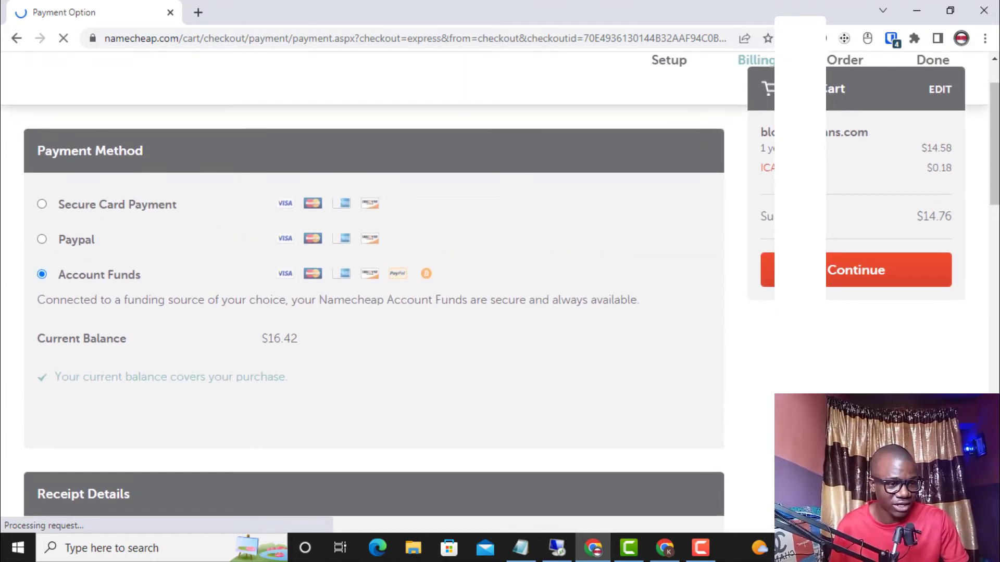
scroll(854, 312, "up", 2)
left_click(847, 356)
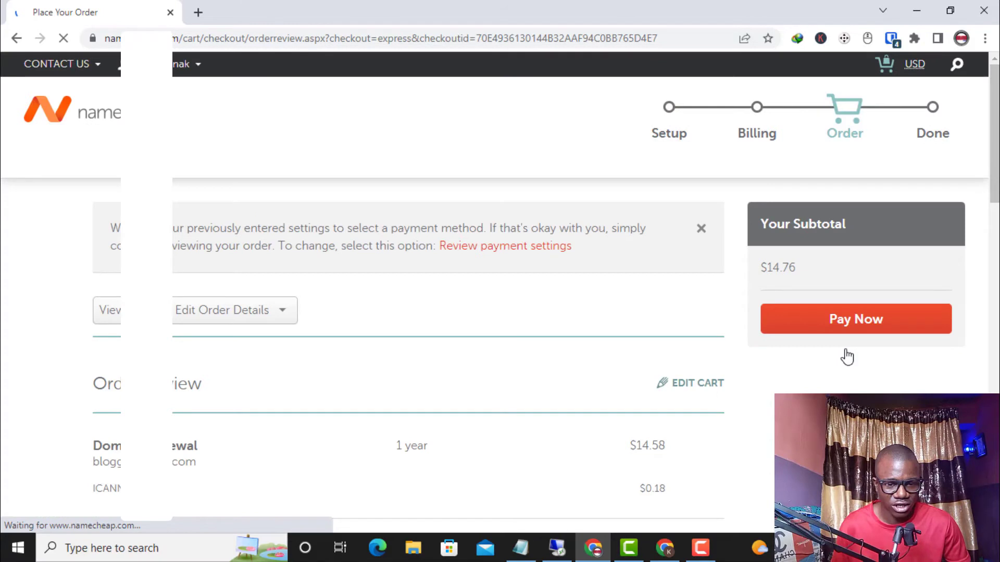
Step: Check the $14.76 renewal line and FUNDS payment method, then pay for the order
scroll(705, 383, "down", 2)
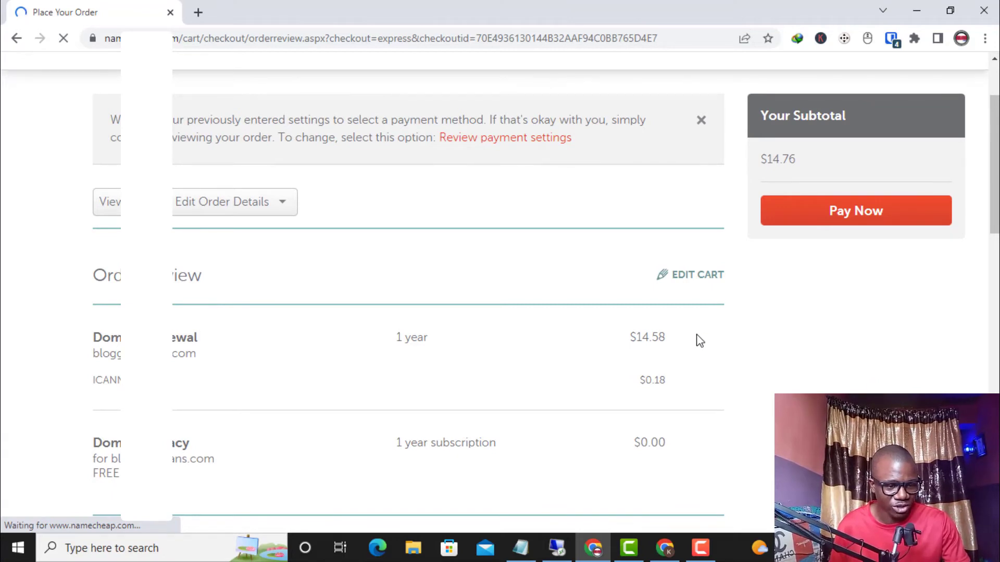
left_click_drag(699, 341, 631, 339)
left_click(678, 336)
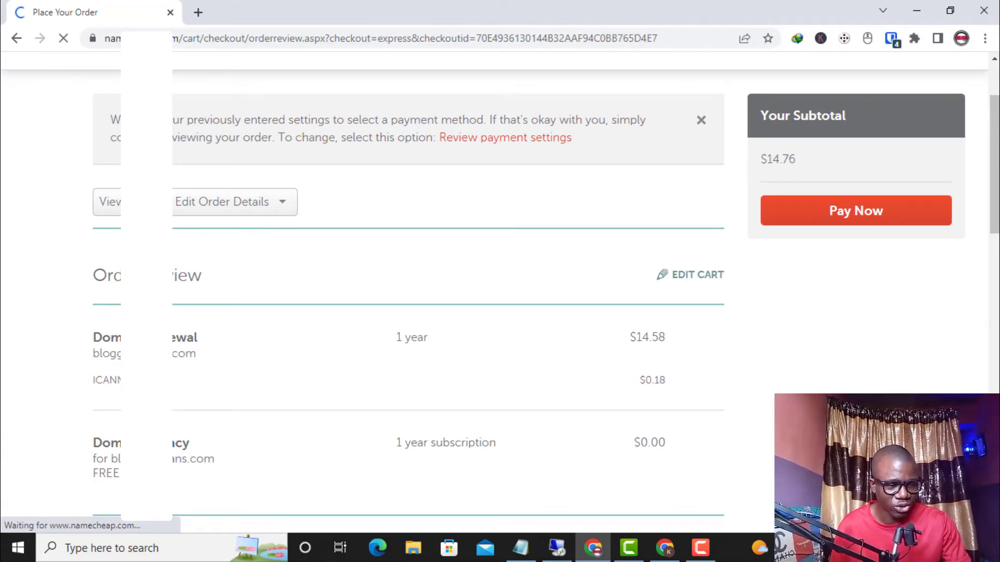
scroll(499, 289, "down", 8)
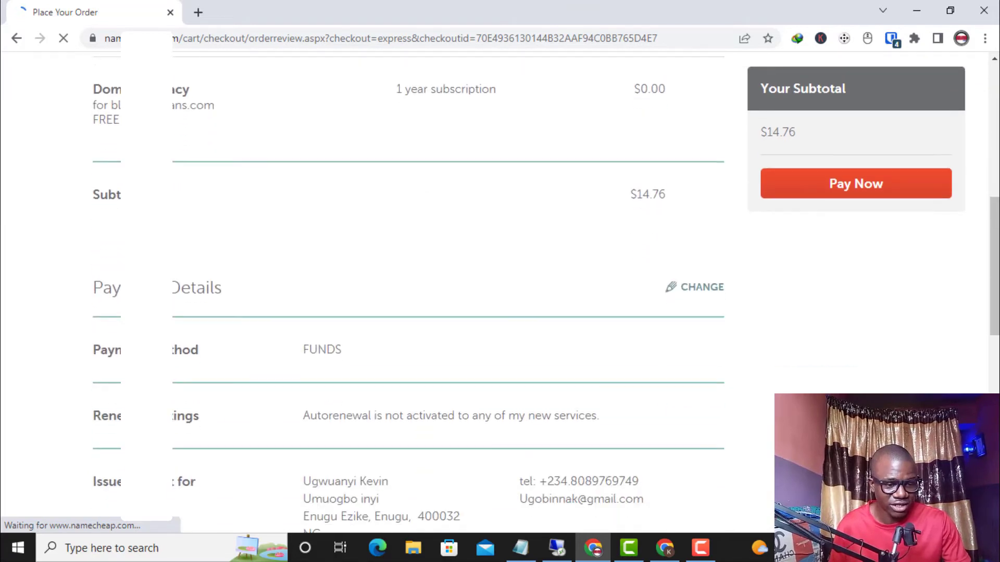
scroll(383, 468, "up", 2)
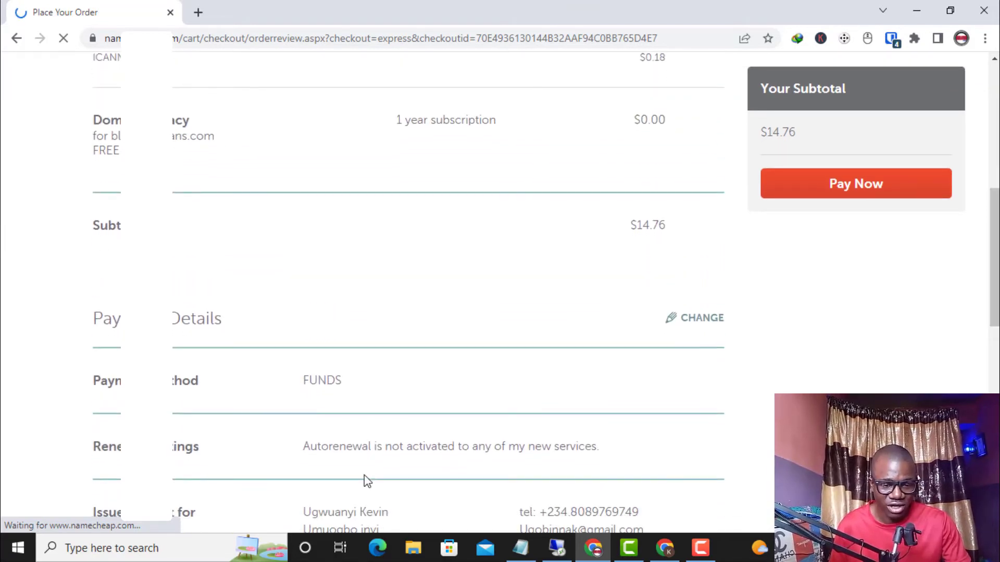
left_click_drag(345, 385, 91, 383)
triple_click(173, 319)
left_click(278, 330)
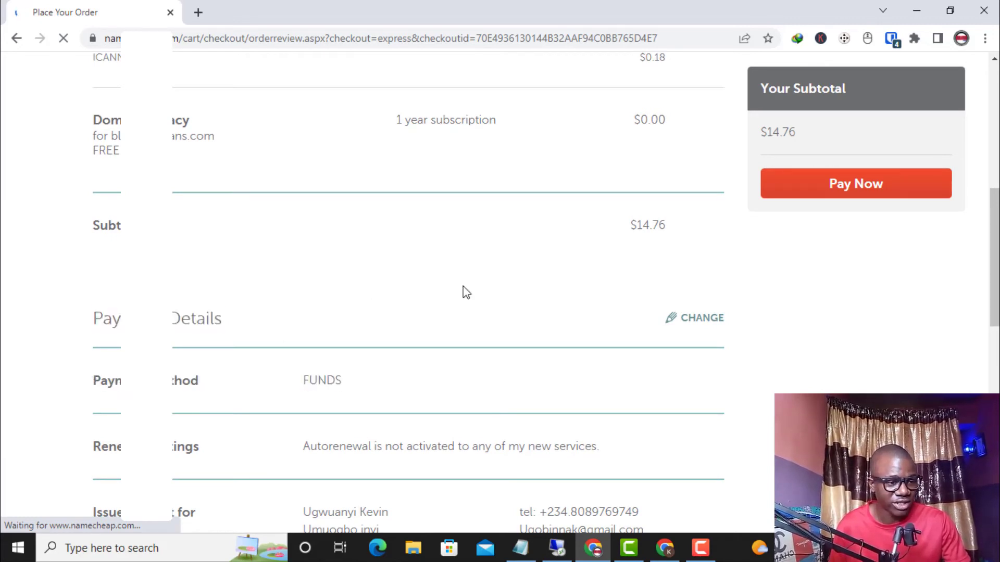
scroll(819, 268, "up", 6)
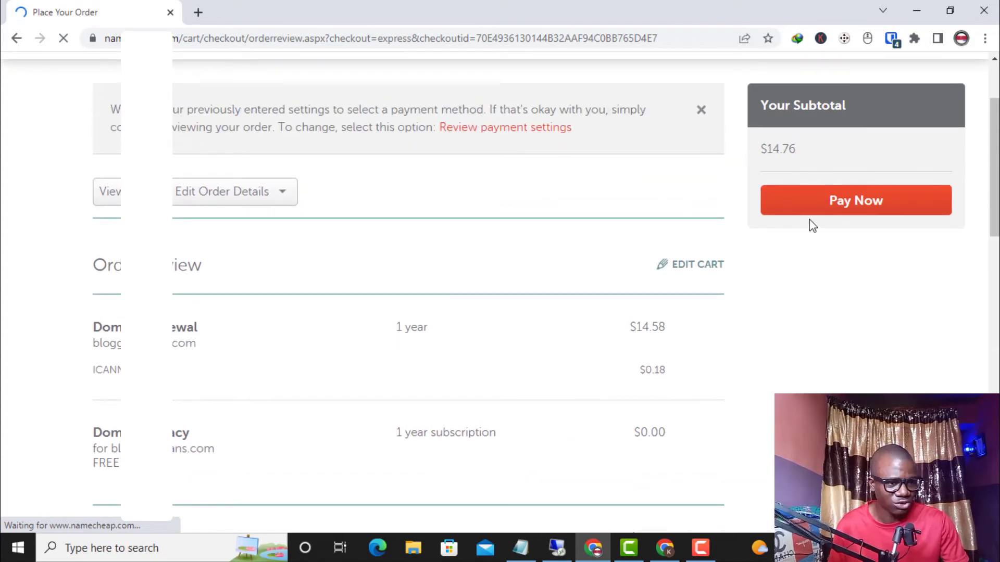
left_click(832, 206)
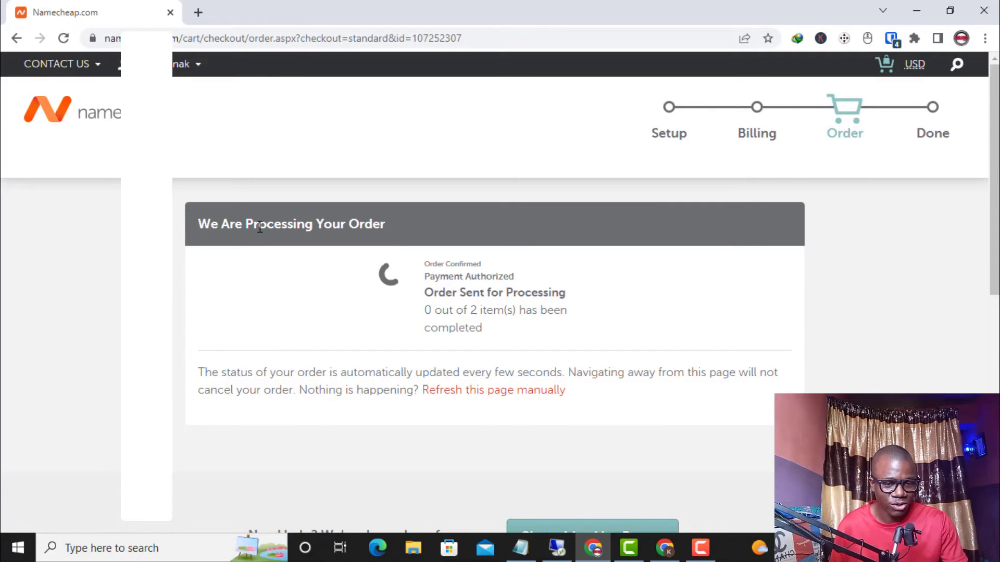
Step: Wait on the 'We Are Processing Your Order' page until the renewal order confirmation appears
triple_click(404, 223)
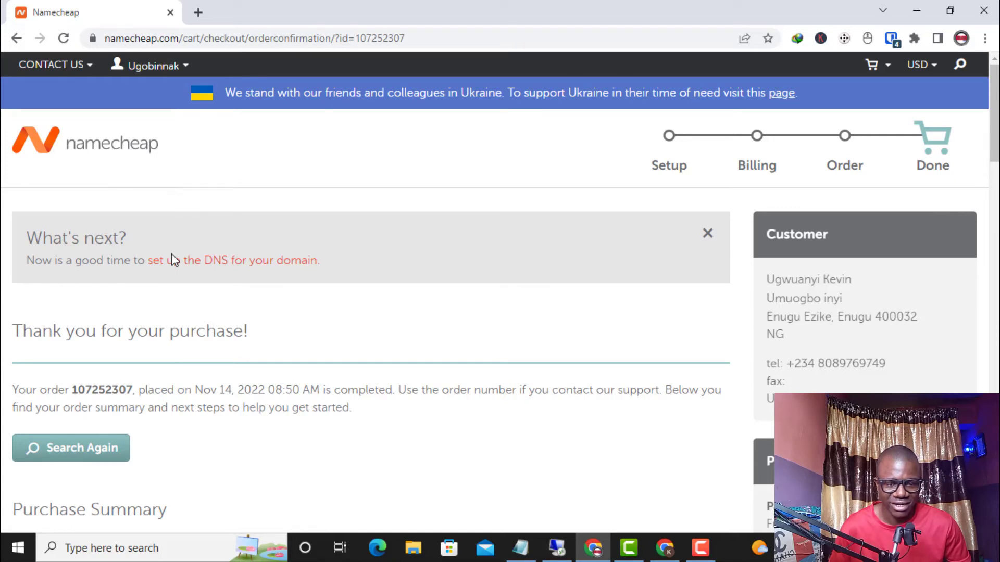
left_click_drag(267, 346, 2, 338)
scroll(297, 330, "down", 2)
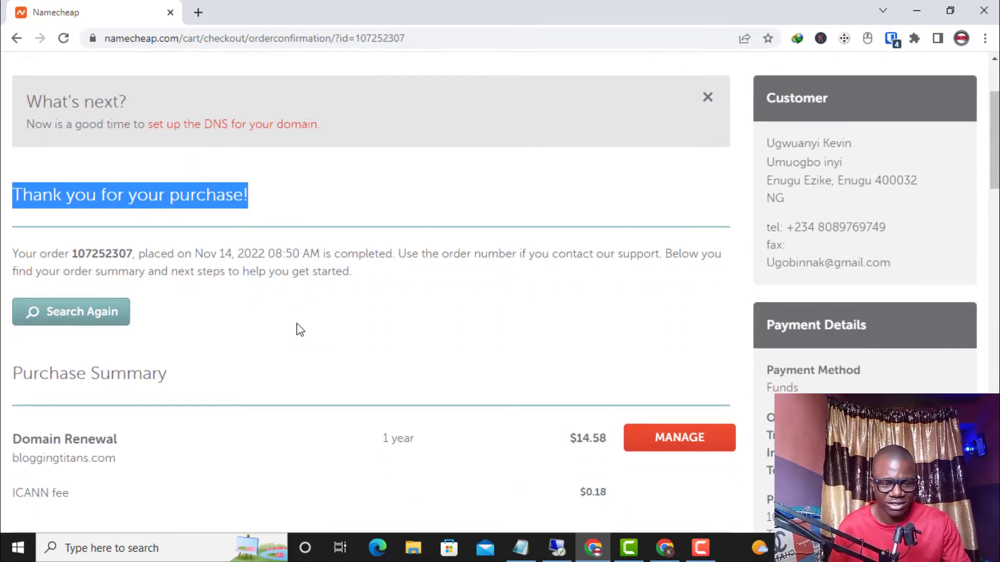
triple_click(39, 251)
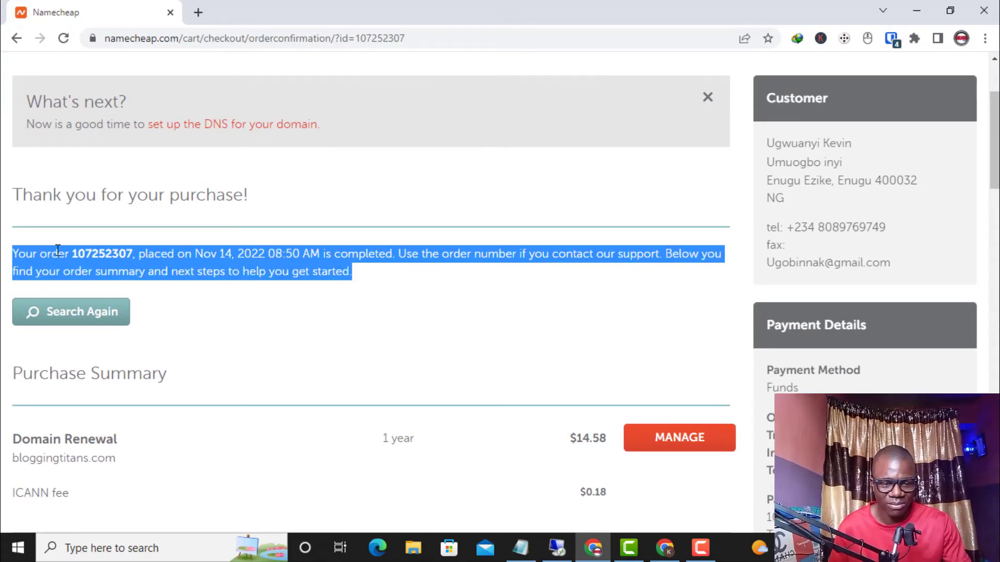
left_click(233, 255)
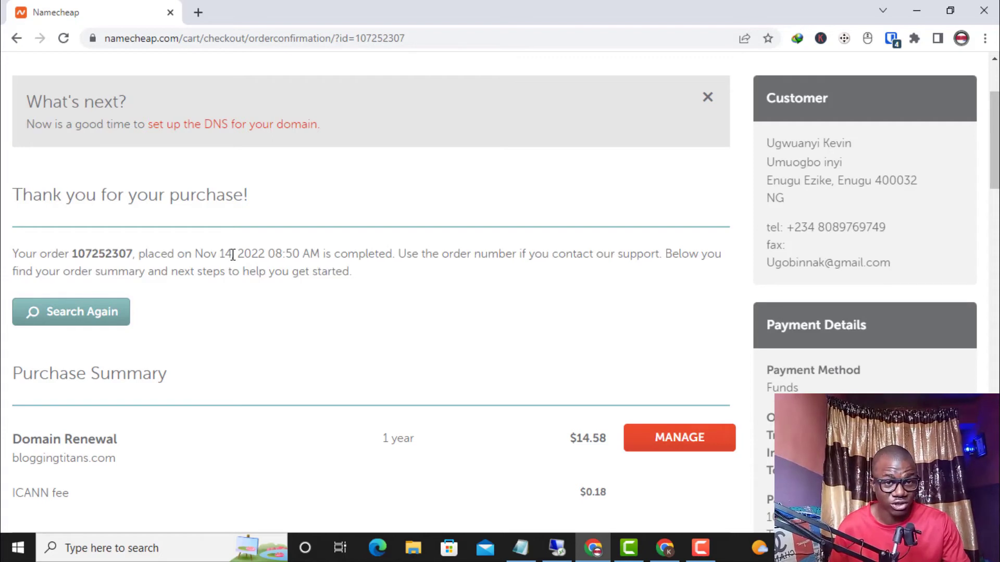
left_click_drag(232, 255, 688, 254)
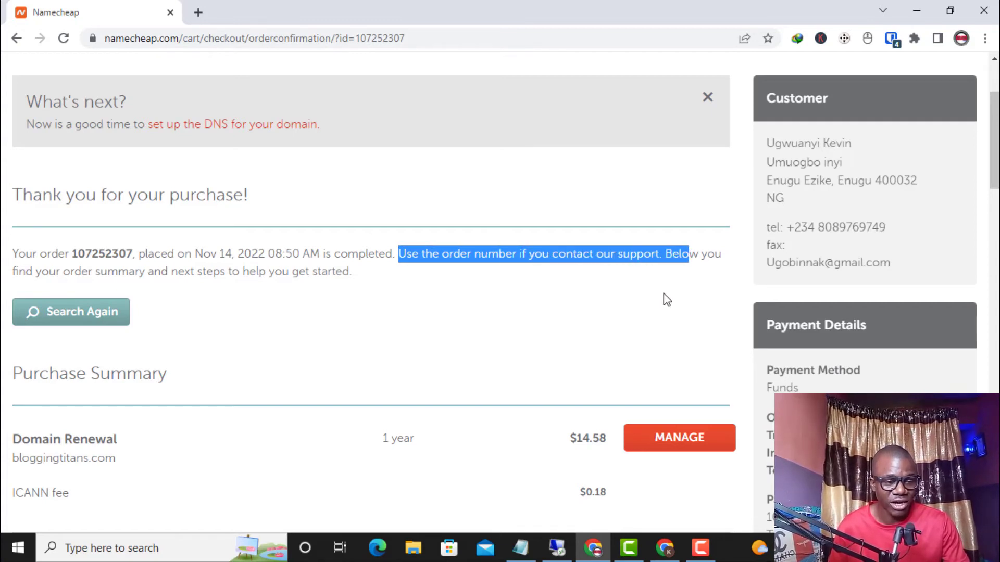
left_click_drag(662, 300, 393, 261)
left_click(650, 253)
left_click(371, 324)
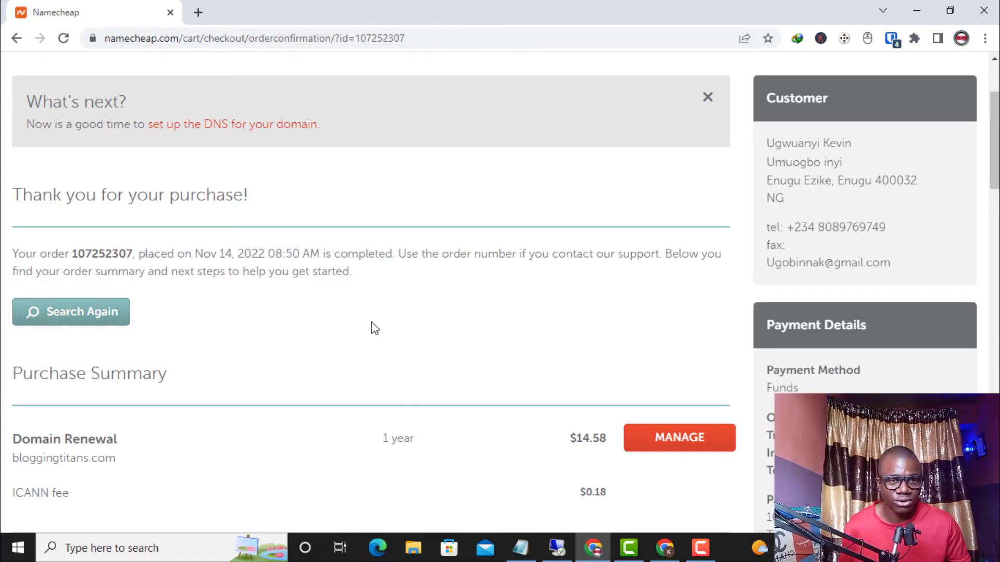